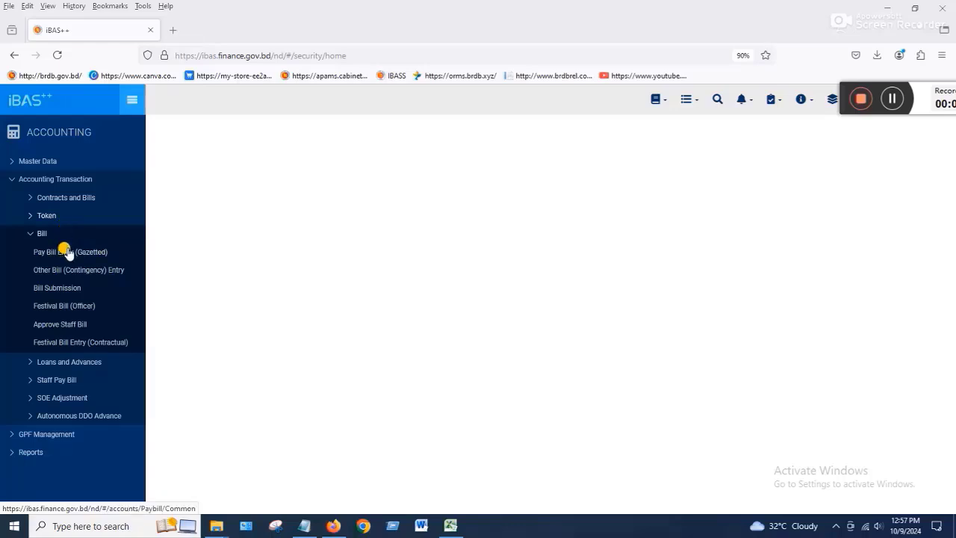
- Open the Other Bill (Contingency) Entry form under Accounting Transaction's Bill section
left_click(30, 181)
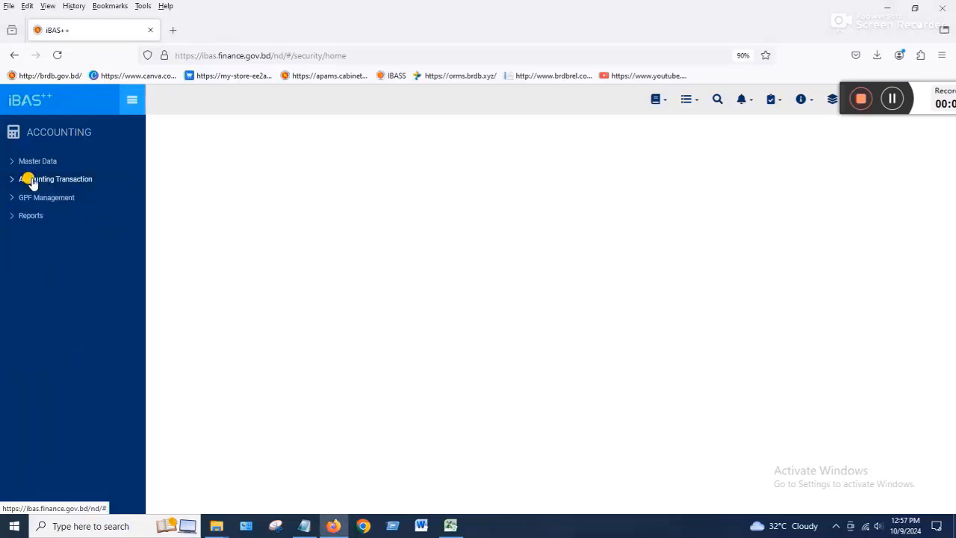
left_click(30, 180)
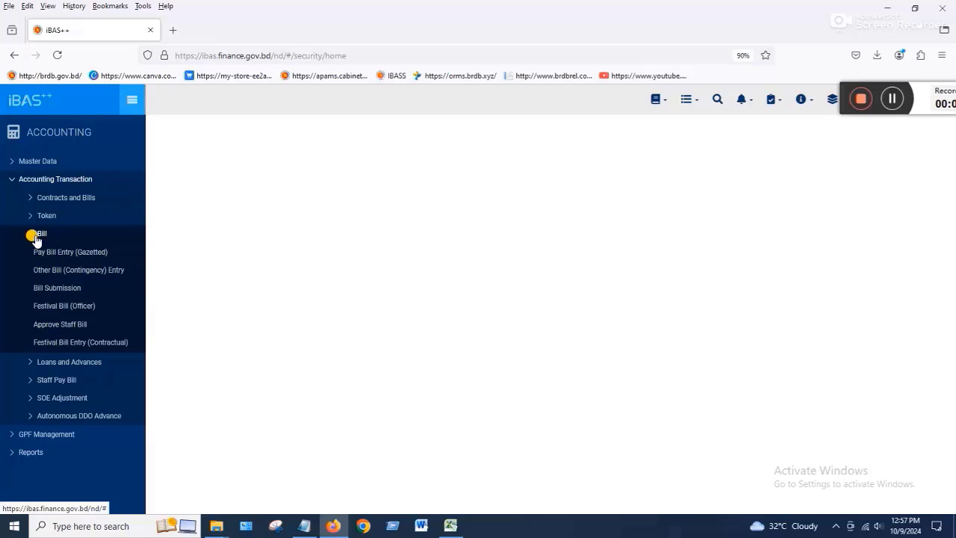
left_click(35, 238)
left_click(35, 238)
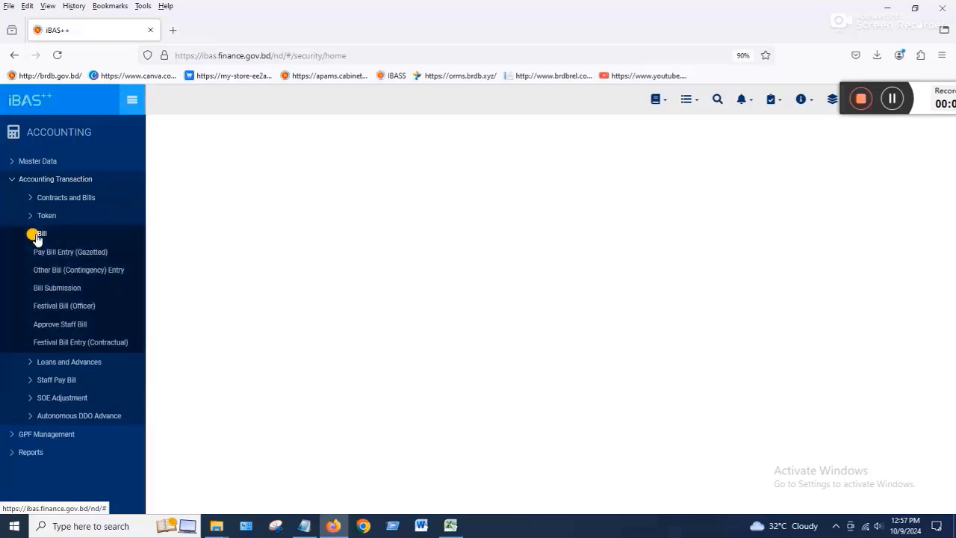
left_click(63, 270)
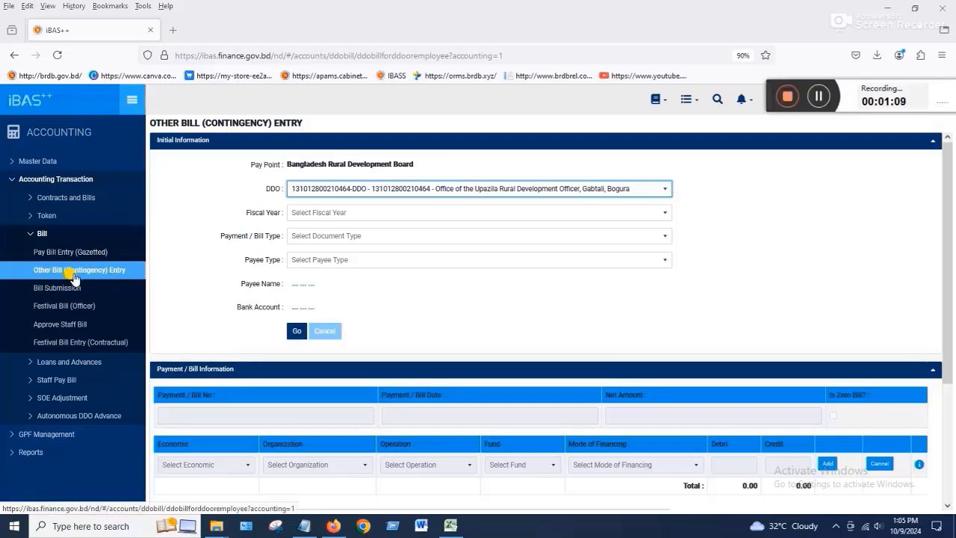
- Set the fiscal year to 2024-25 and the payment type to Travel and Transfer (32441XX) non TA/DA Module
left_click(420, 215)
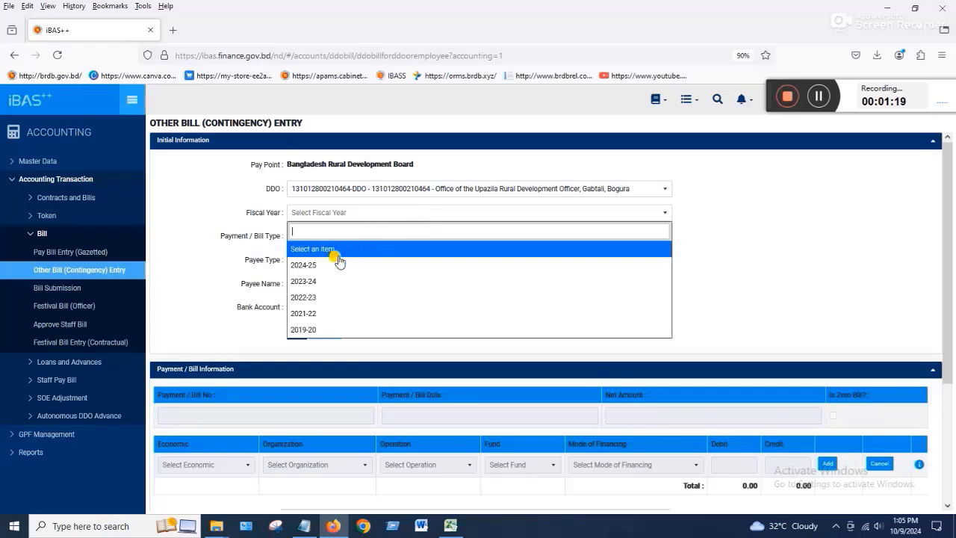
left_click(305, 266)
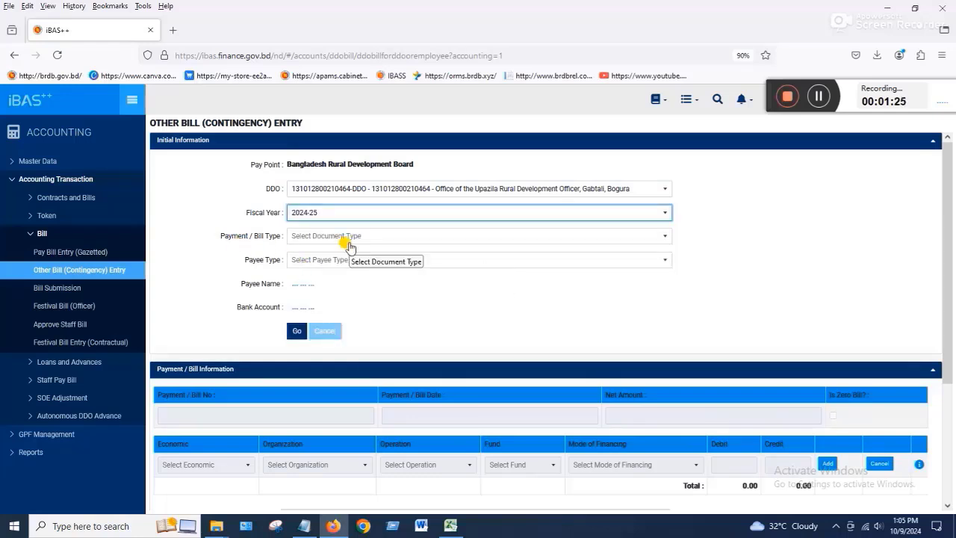
left_click(300, 237)
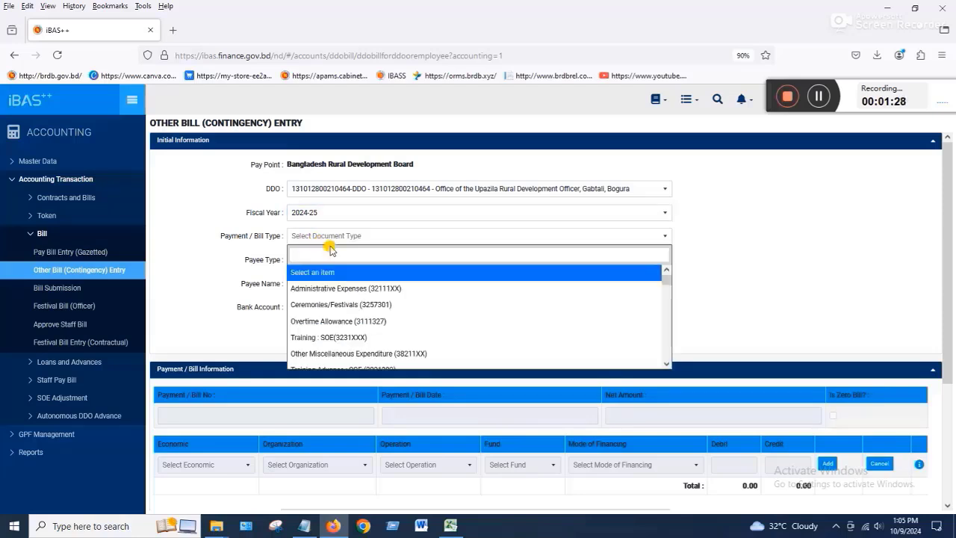
type("3244")
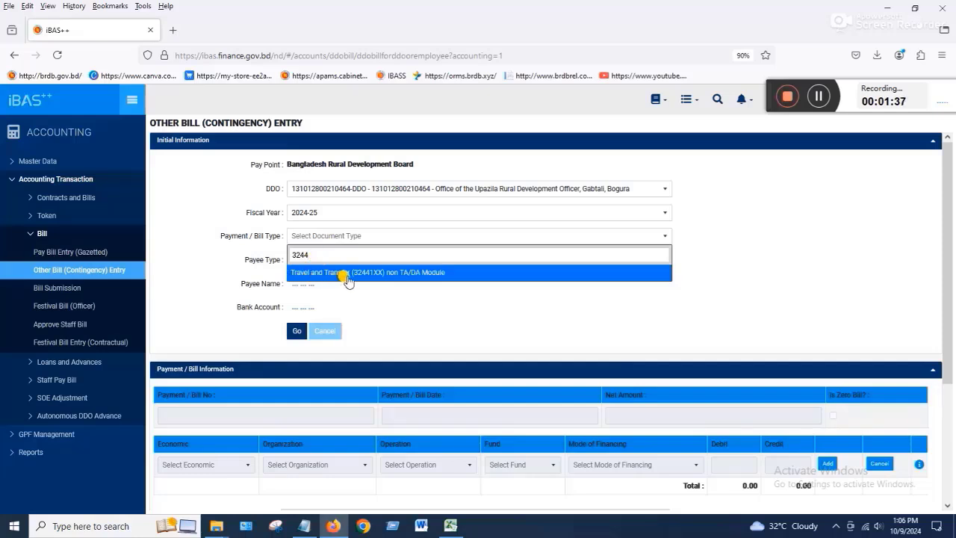
left_click(414, 277)
- Set the payee type to Autonomous Officer, enter the officer's ID number, load the payee's details and proceed to the bill information
left_click(318, 260)
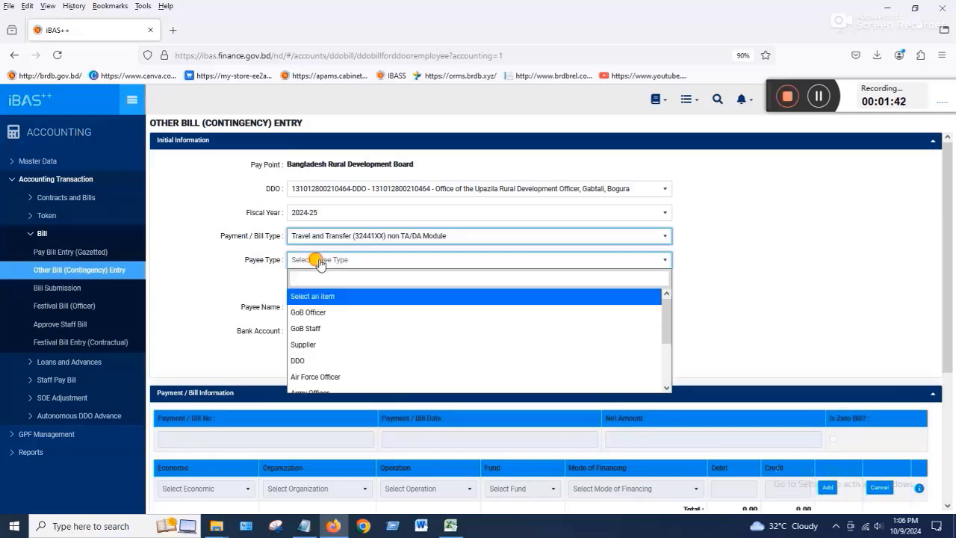
scroll(366, 344, "down", 2)
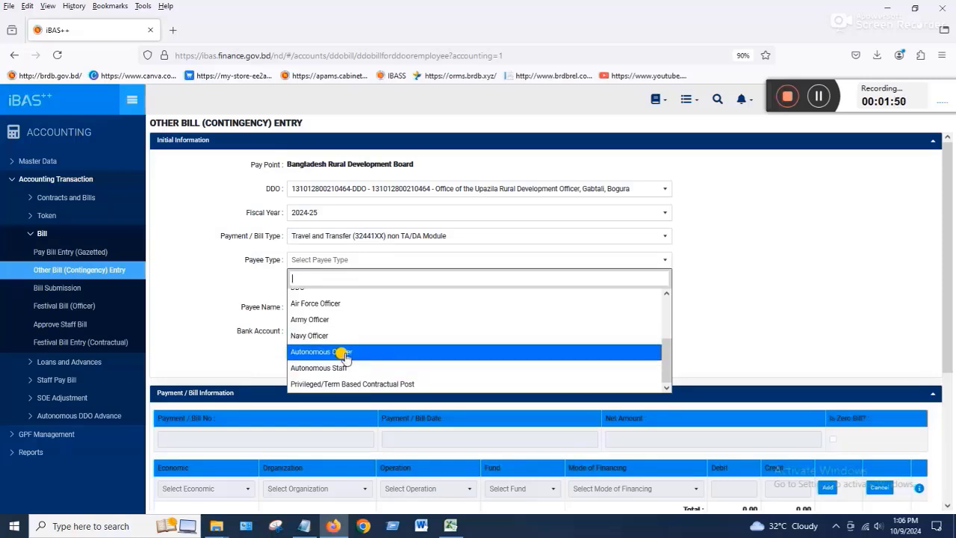
left_click(345, 353)
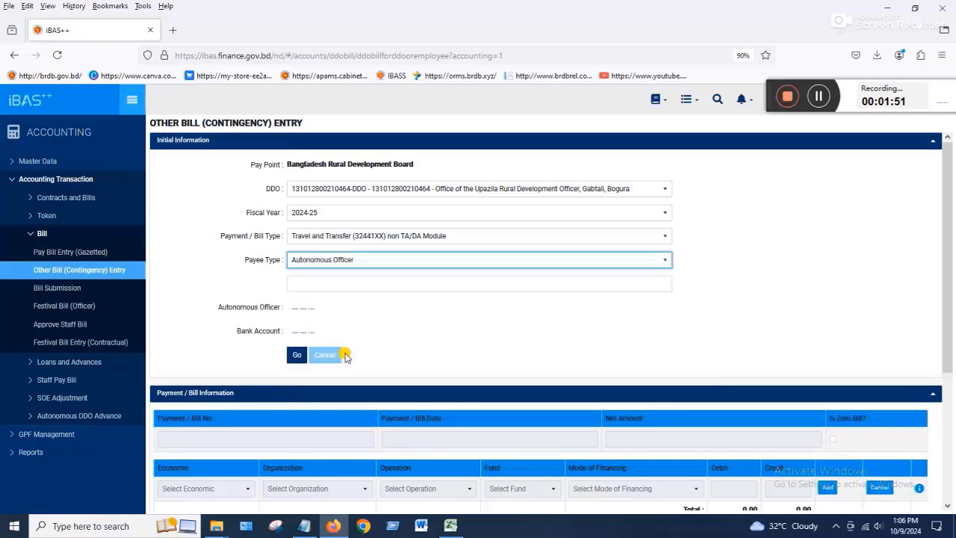
left_click(316, 282)
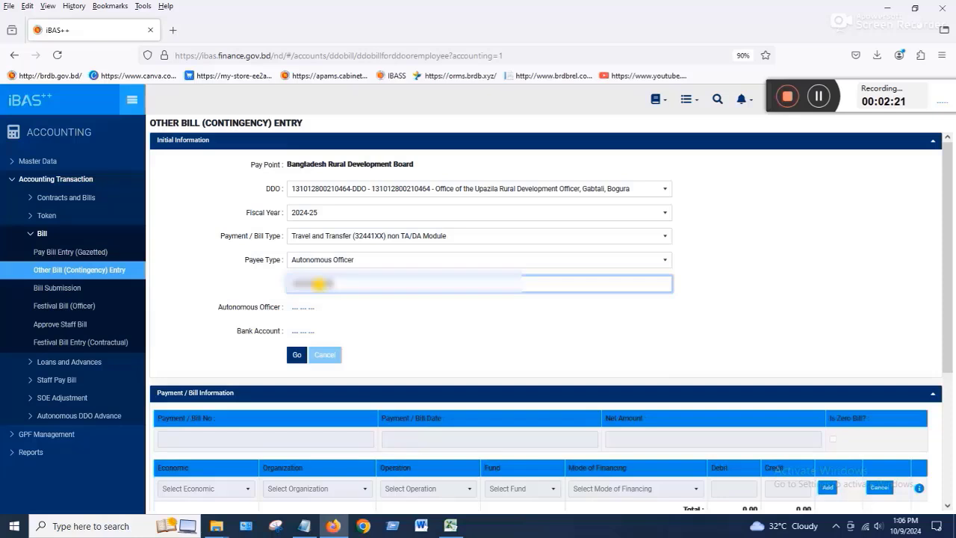
left_click(297, 355)
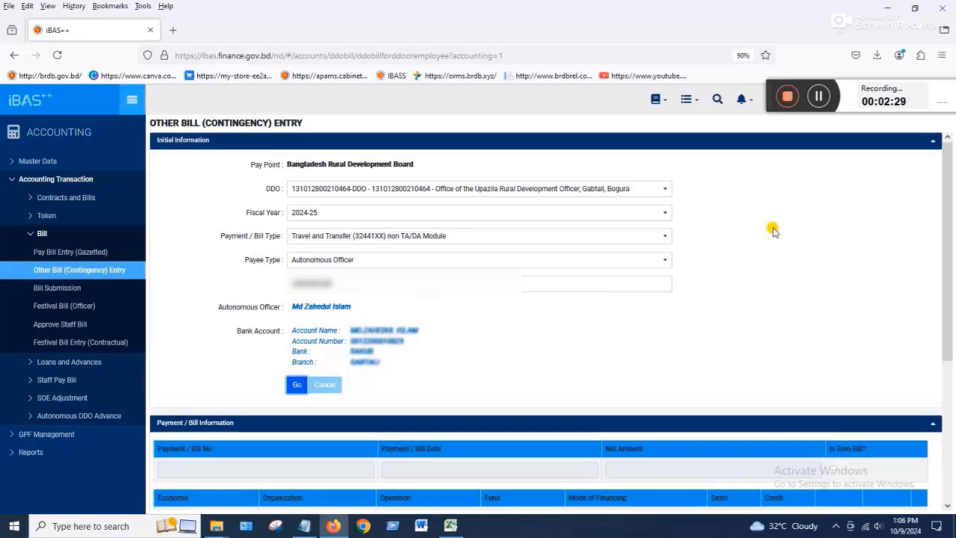
scroll(813, 97, "down", 2)
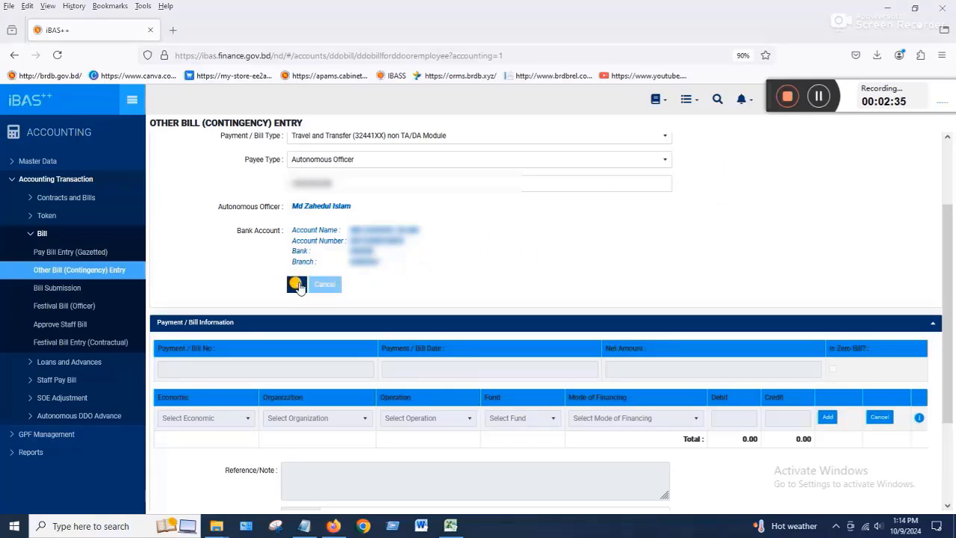
left_click(296, 284)
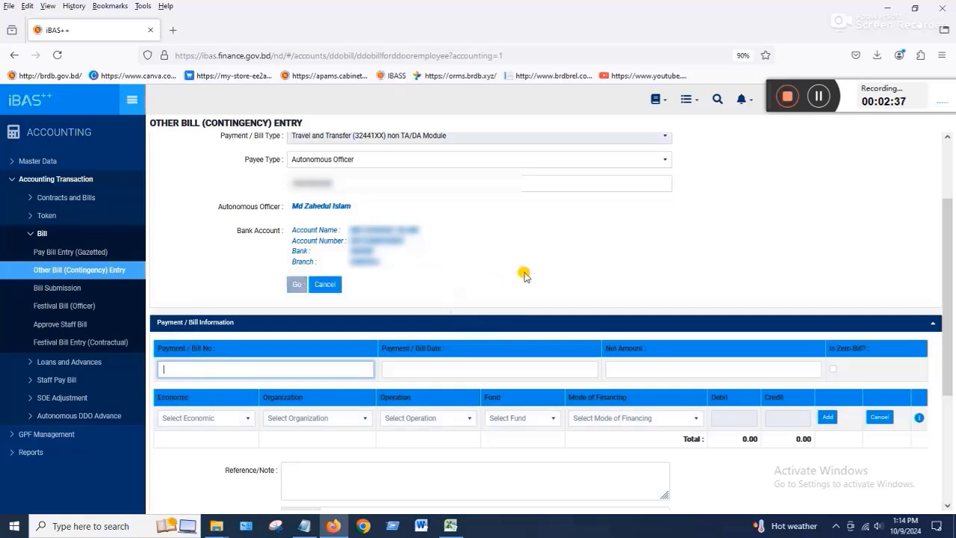
- Enter bill number 007 and set the bill date to 09/10/2024
scroll(524, 276, "down", 1)
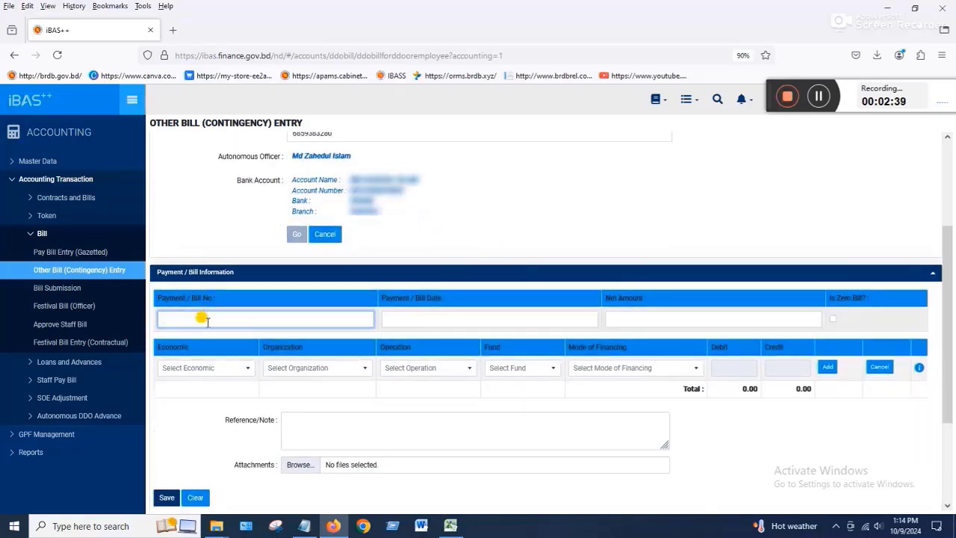
left_click(445, 321)
left_click(628, 316)
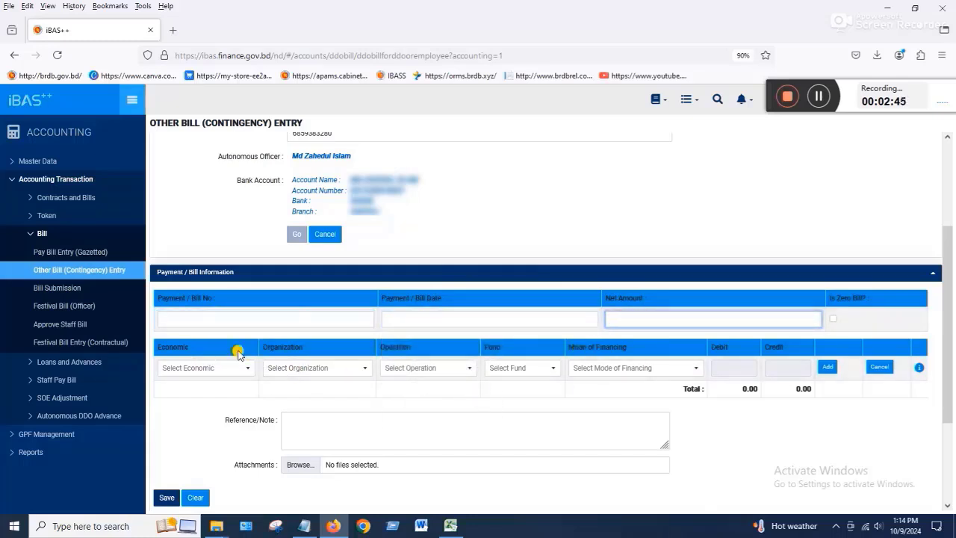
left_click(268, 318)
type("007")
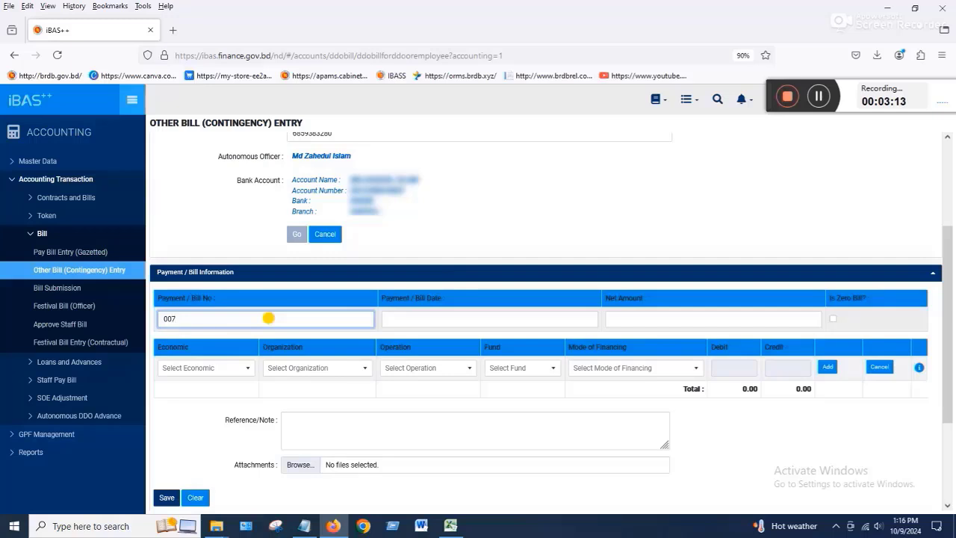
left_click(440, 323)
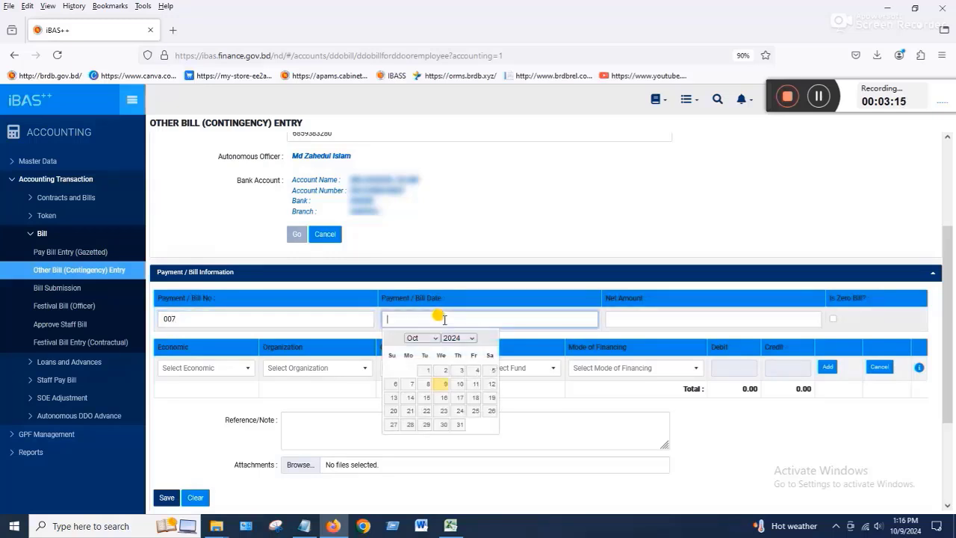
left_click(444, 384)
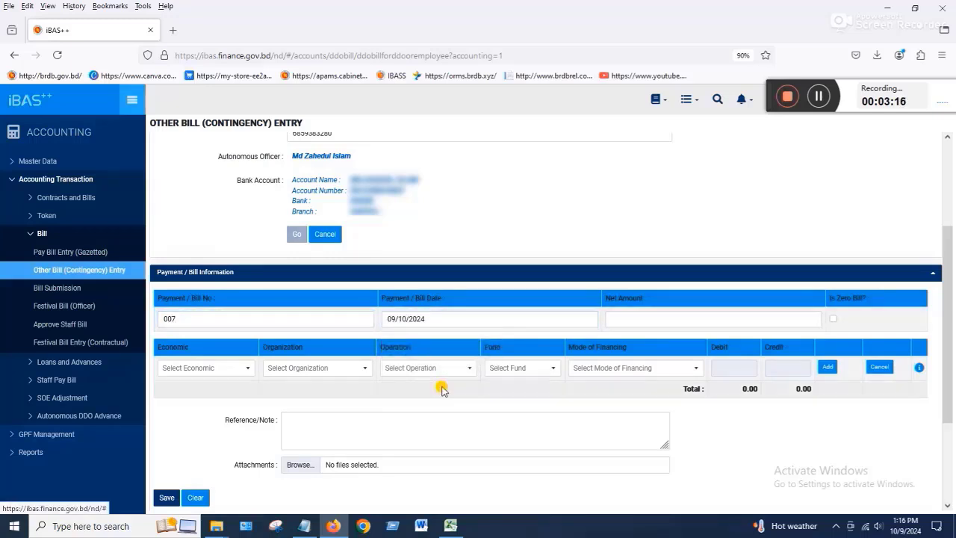
- Add a 3244101-Travel Expense line with a debit of 9950 to the bill
left_click(224, 367)
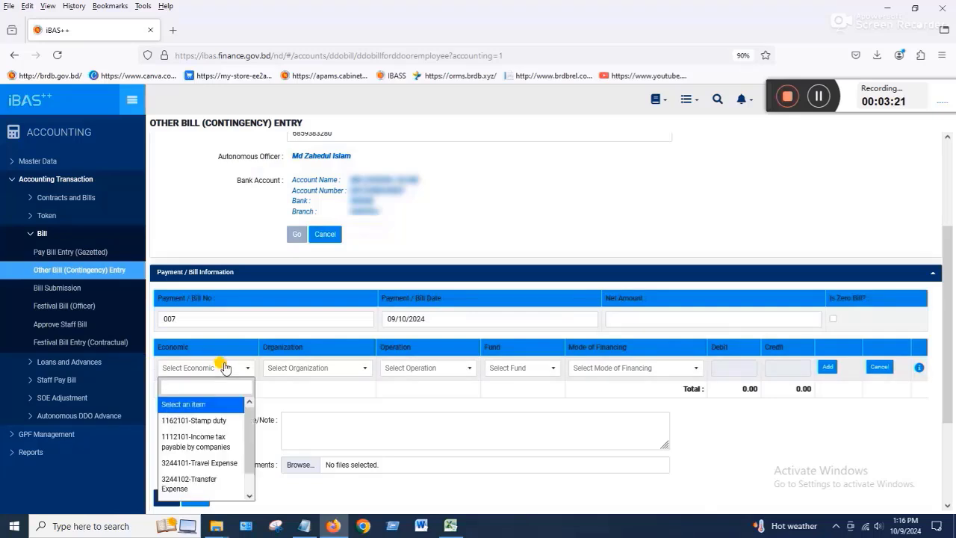
type("3")
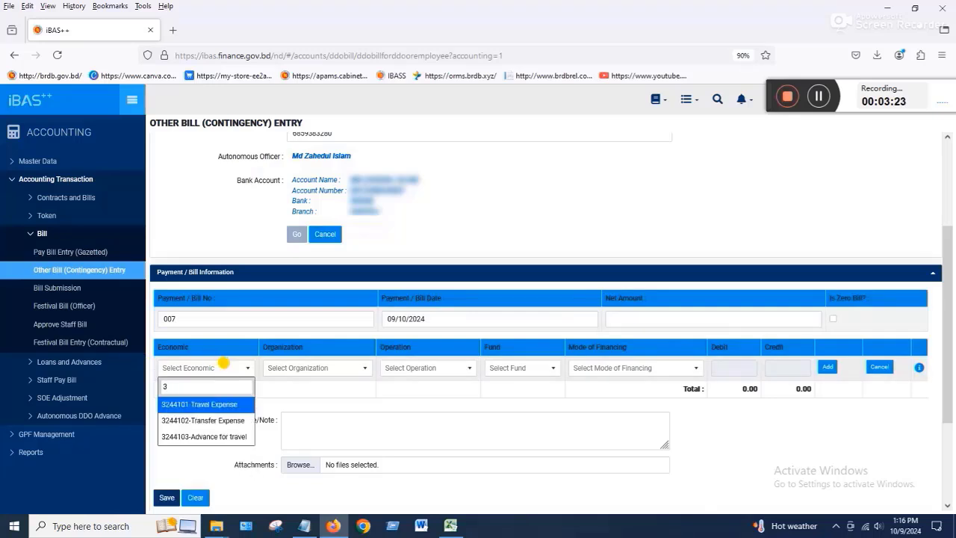
type("244101")
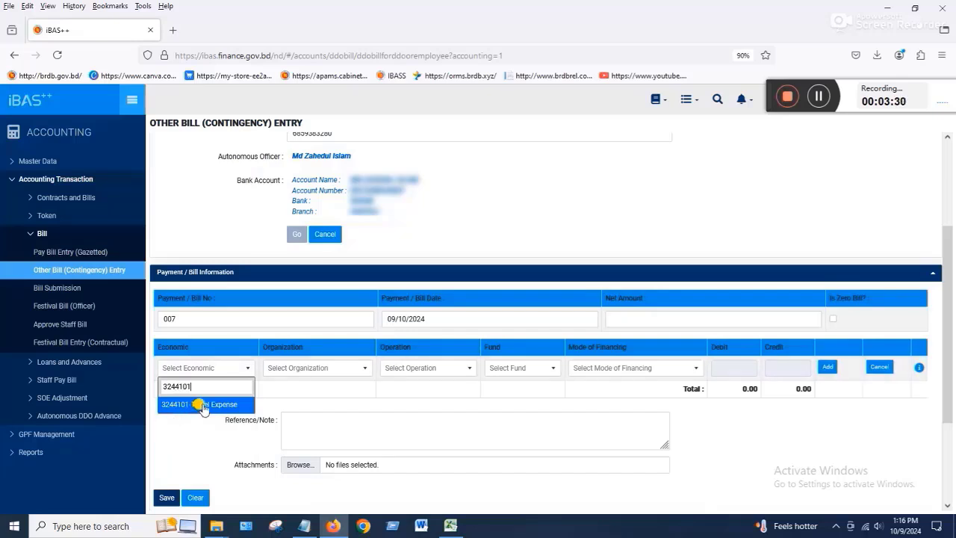
left_click(199, 404)
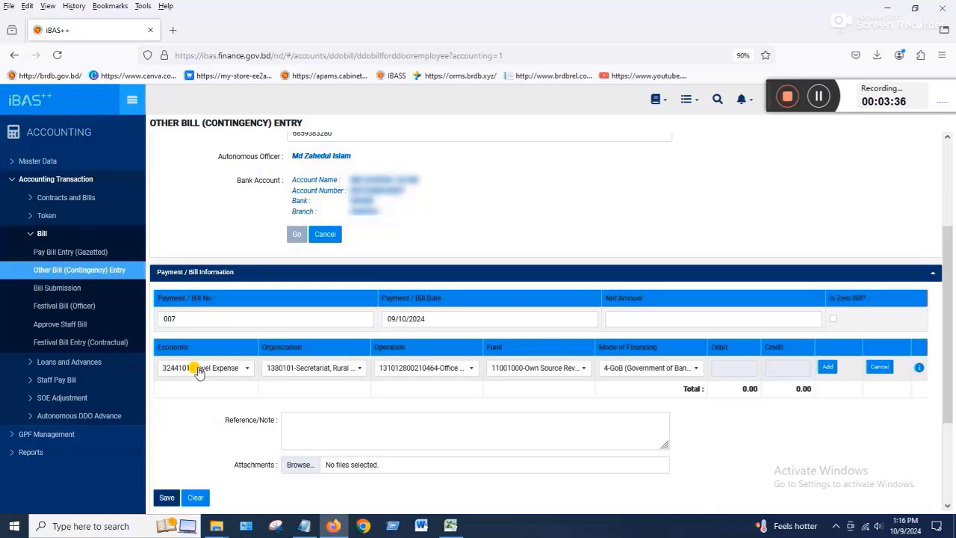
left_click(354, 370)
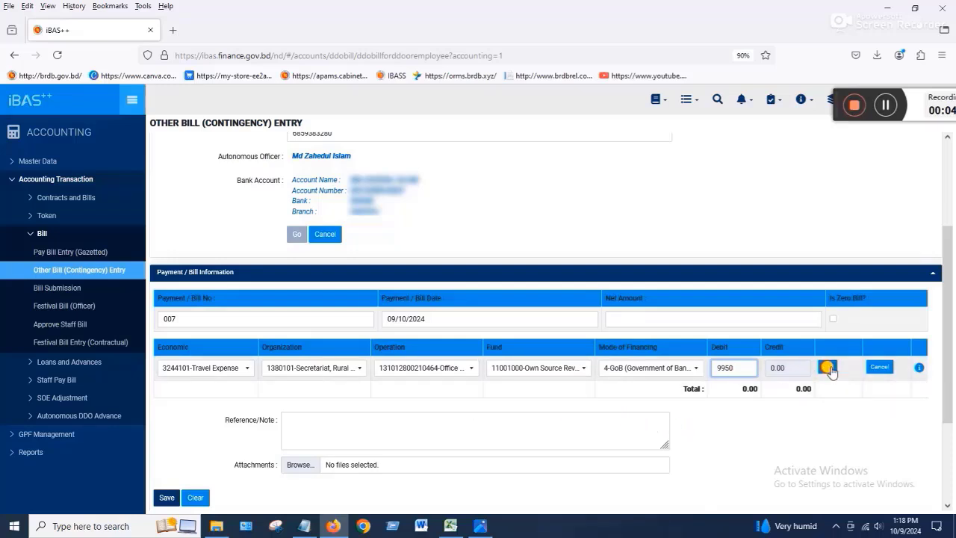
left_click(828, 368)
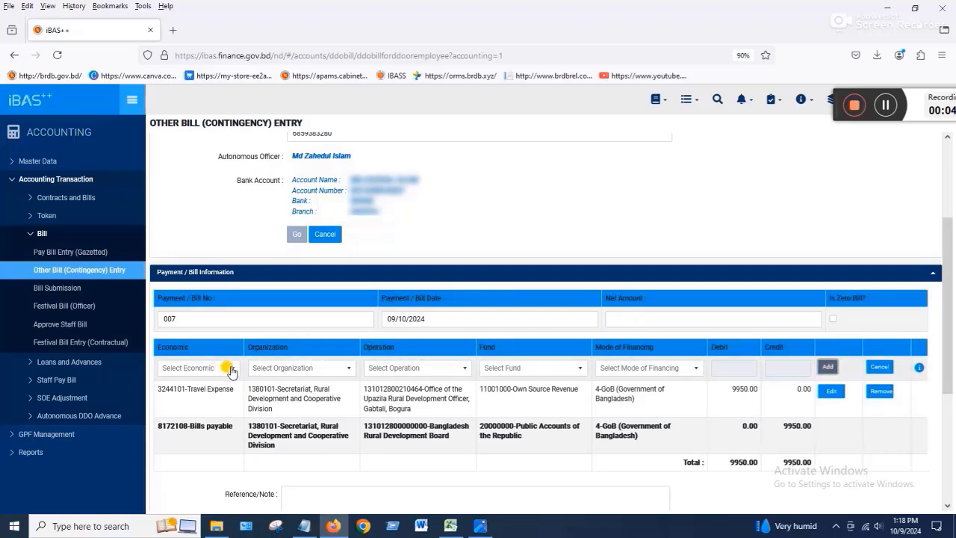
- Add a 1162101-Stamp duty line with a credit of 20 to the bill
left_click(218, 374)
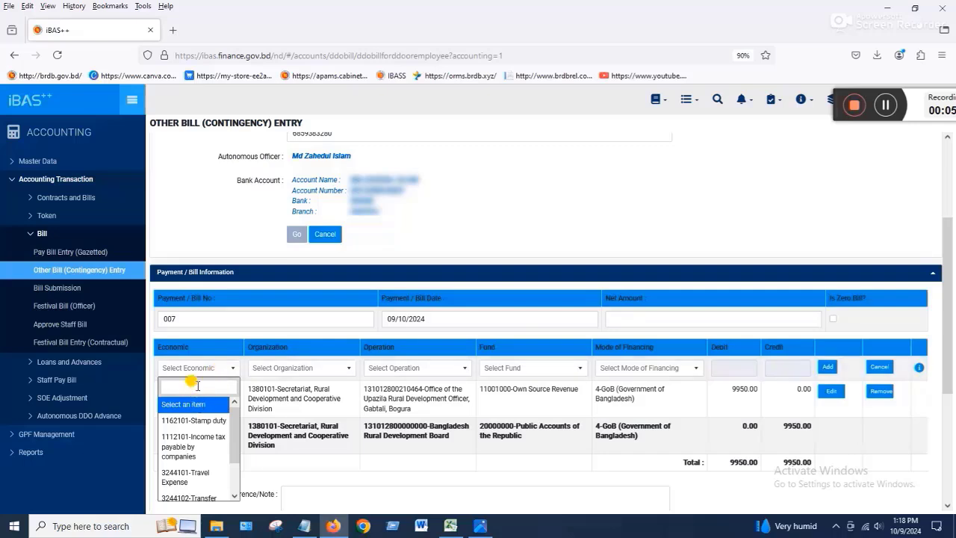
left_click(188, 423)
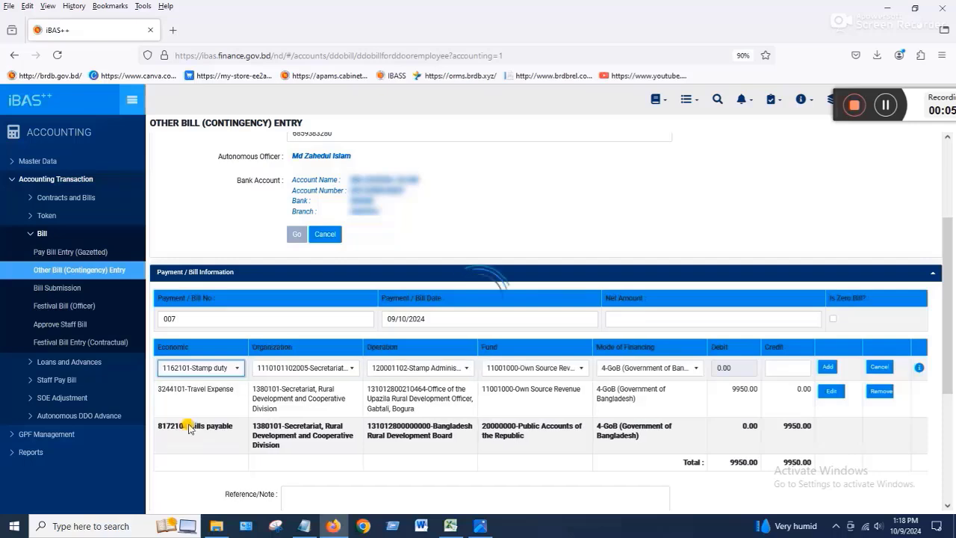
left_click(794, 368)
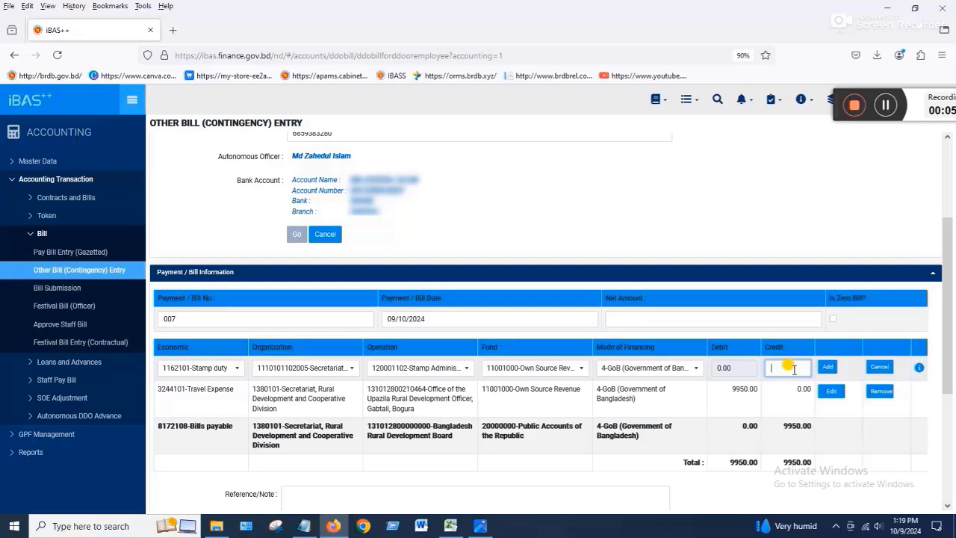
type("20")
left_click(828, 366)
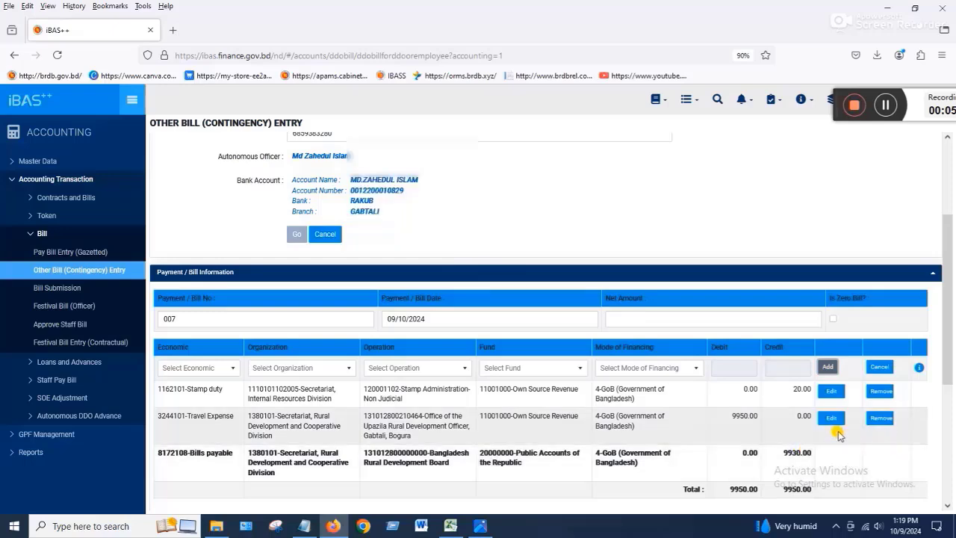
- Set the bill's net amount to 9930, matching the Bills payable credit
scroll(797, 448, "down", 1)
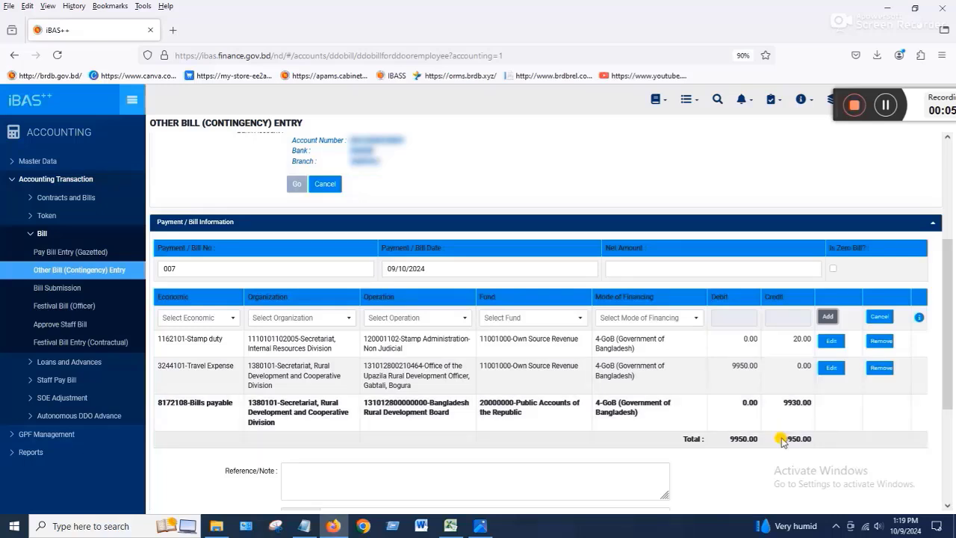
left_click_drag(782, 441, 804, 436)
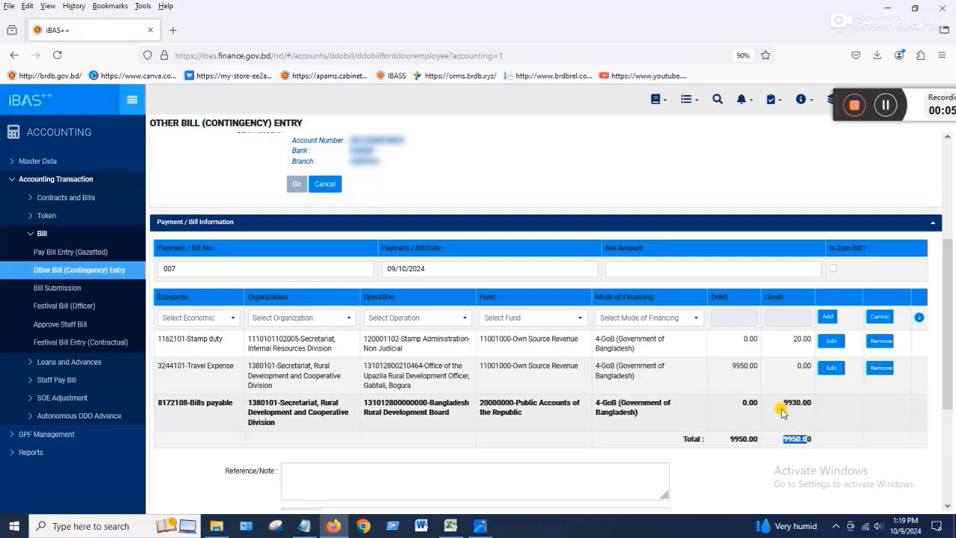
left_click_drag(781, 404, 813, 404)
left_click(645, 271)
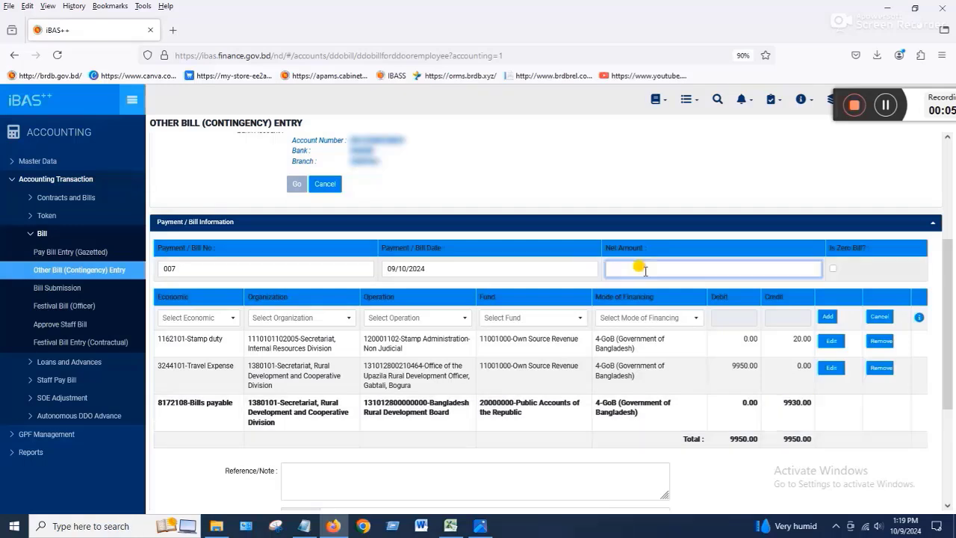
type("9930")
- Enter "Memo no 804, Dated 02.10.2024" as the bill's reference note
scroll(338, 448, "down", 1)
left_click(338, 419)
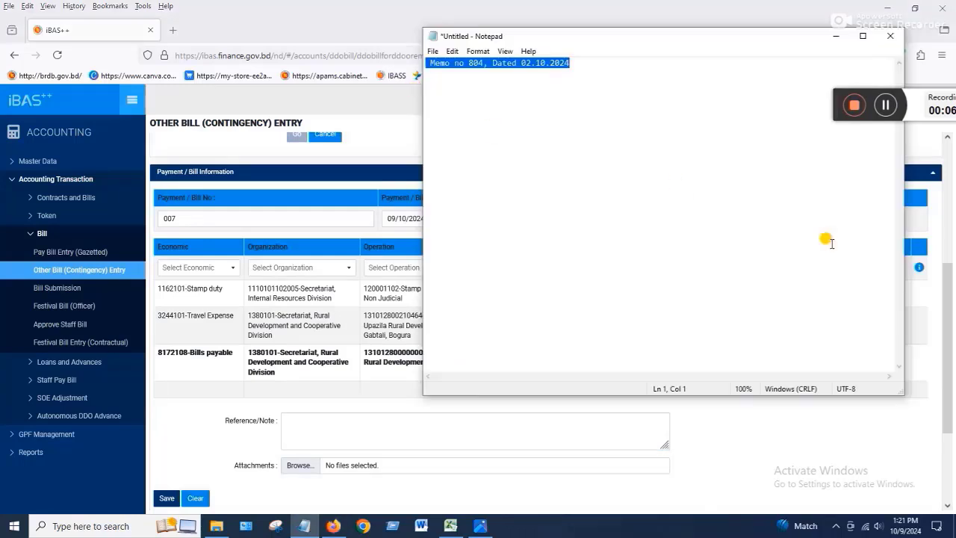
left_click(345, 427)
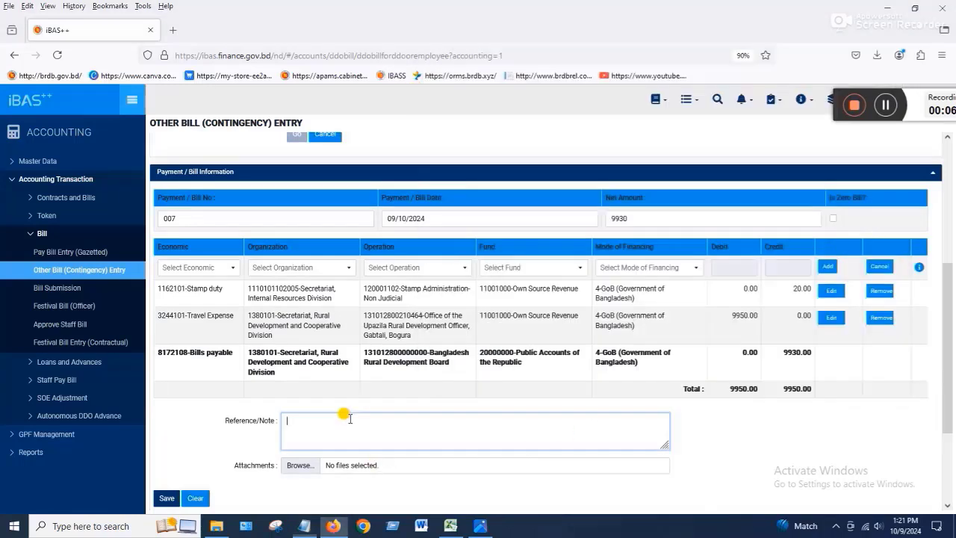
type("Memo no 804, Dated 02.10.2024")
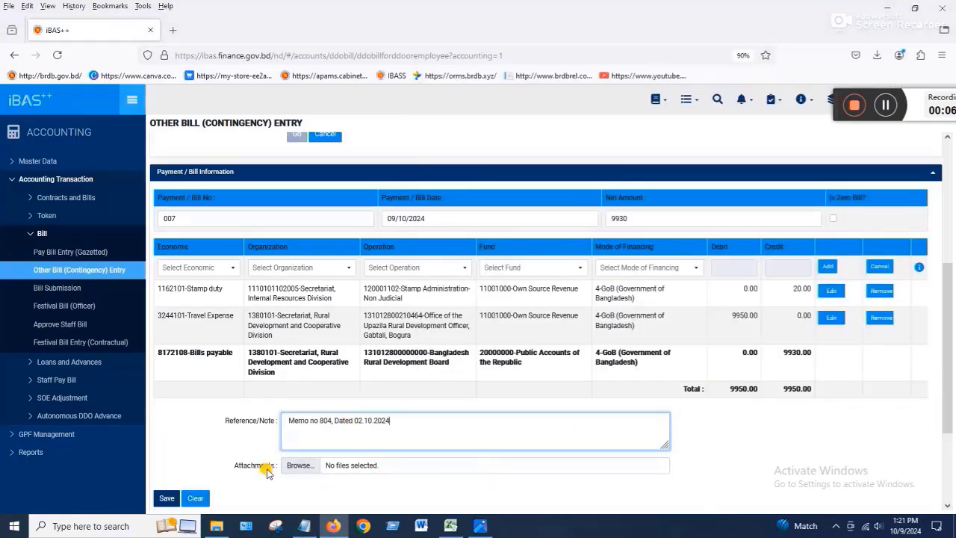
- Attach the file 1. RDO.jpg from the IBASS++ > 2024-25 > TA-June-July folder on OFFICE-DOCUMENT (H:) to the bill
left_click(296, 466)
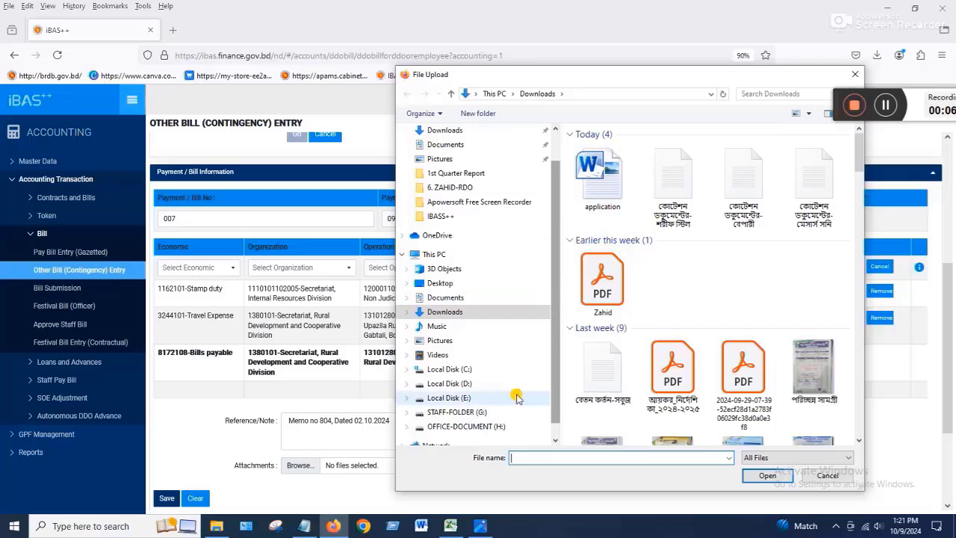
left_click(527, 426)
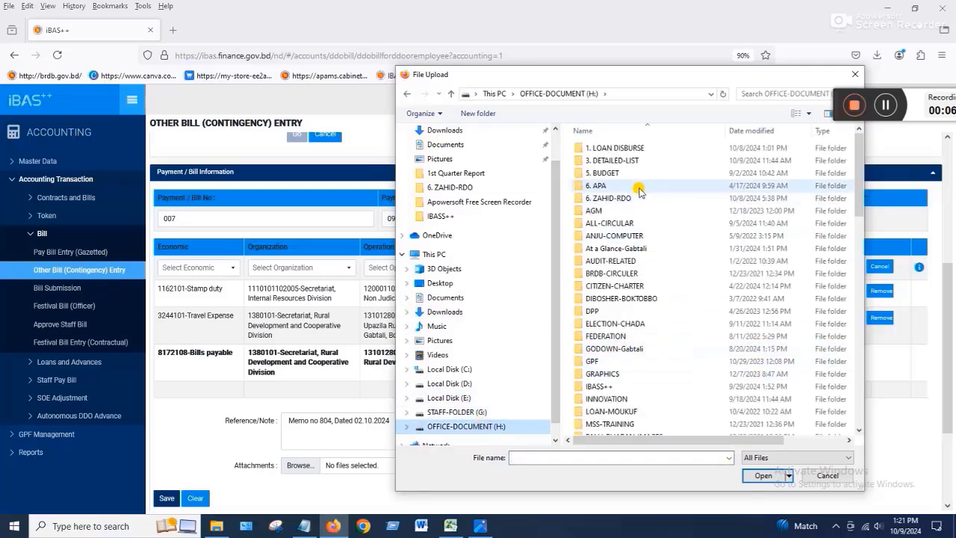
double_click(607, 384)
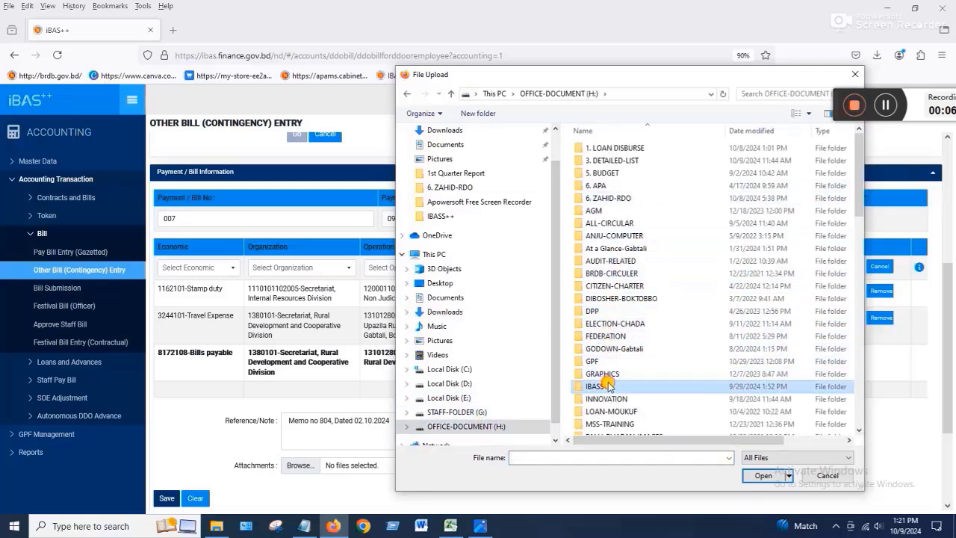
double_click(605, 166)
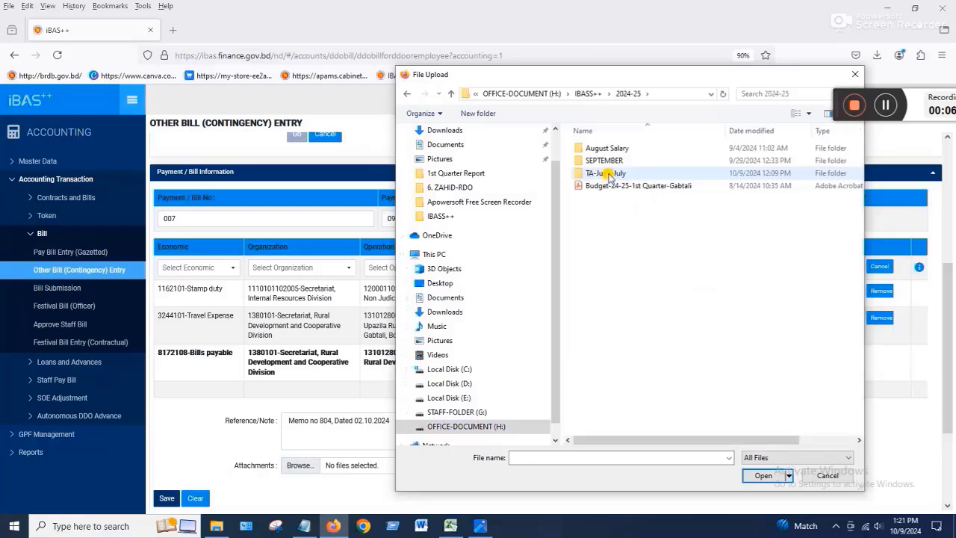
double_click(608, 174)
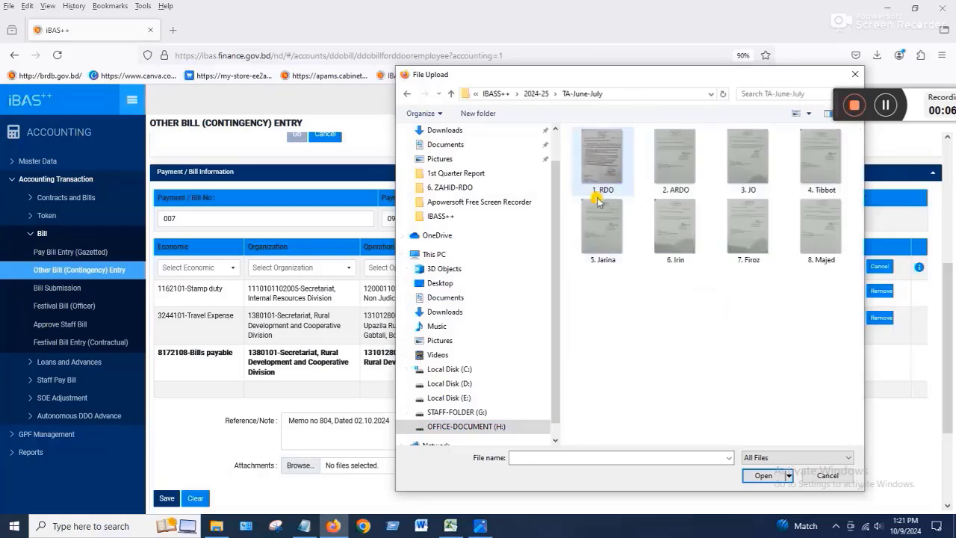
left_click(603, 171)
left_click(762, 475)
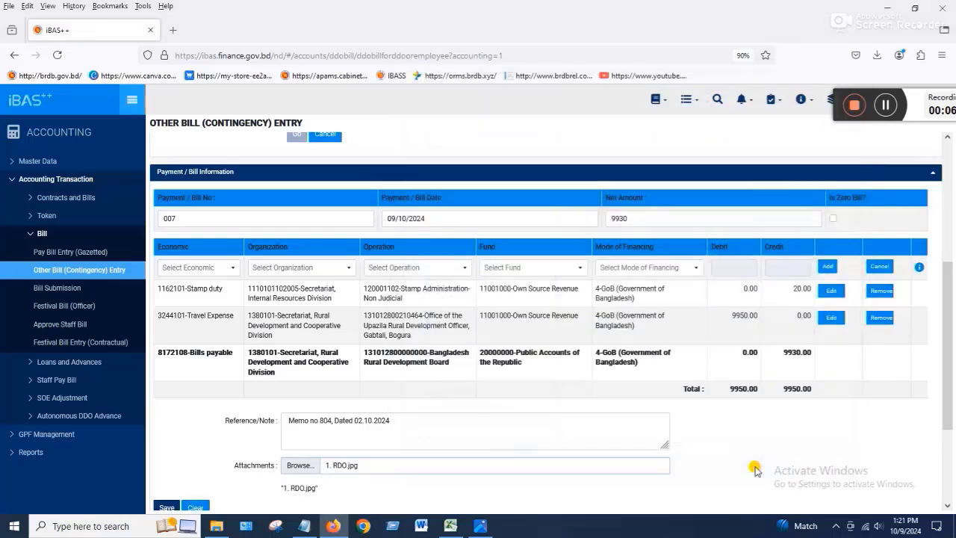
- Save the travel expense bill and acknowledge the save
scroll(484, 426, "down", 4)
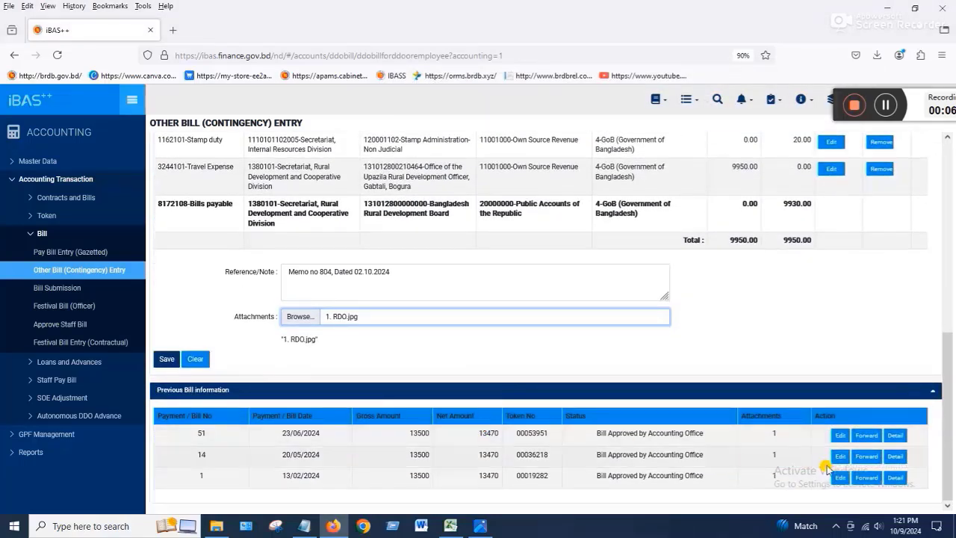
left_click(167, 359)
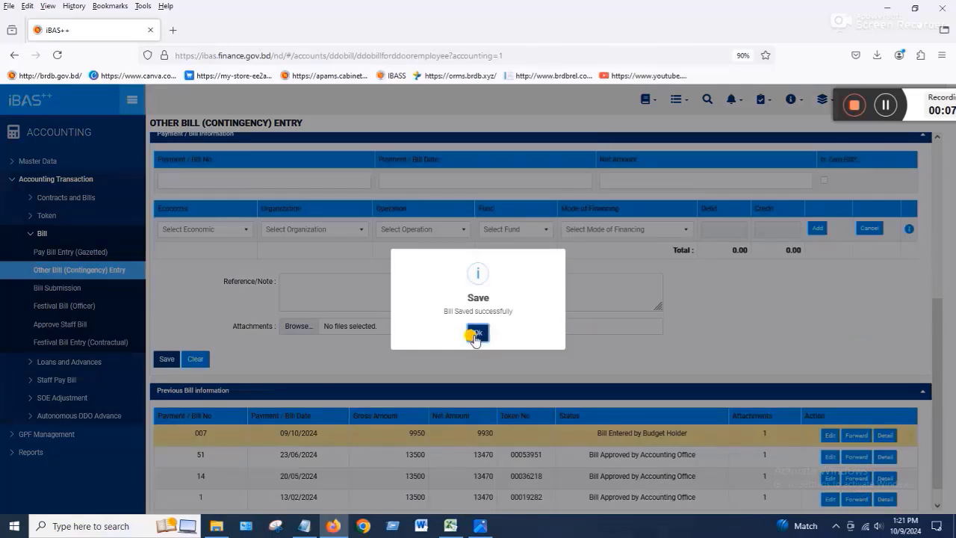
left_click(475, 333)
scroll(821, 362, "down", 1)
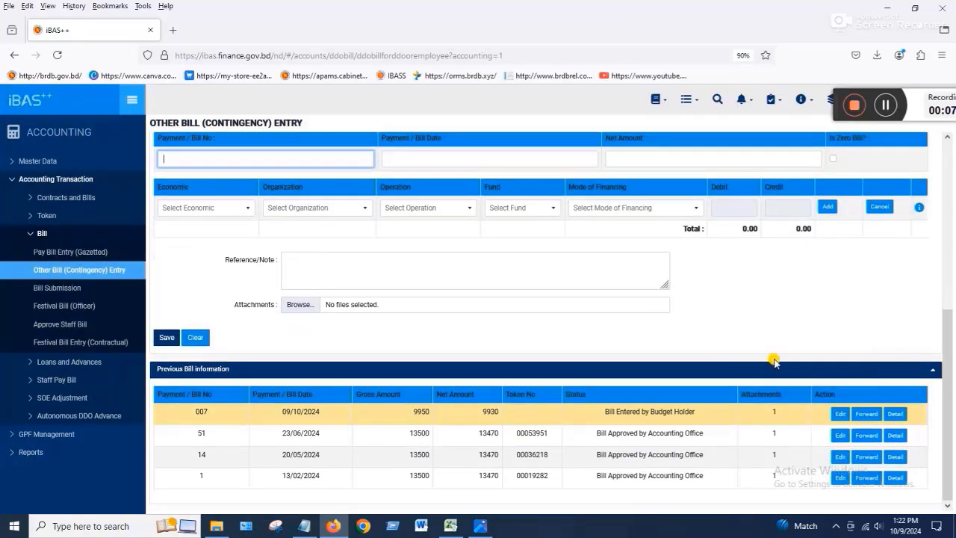
scroll(536, 280, "up", 3)
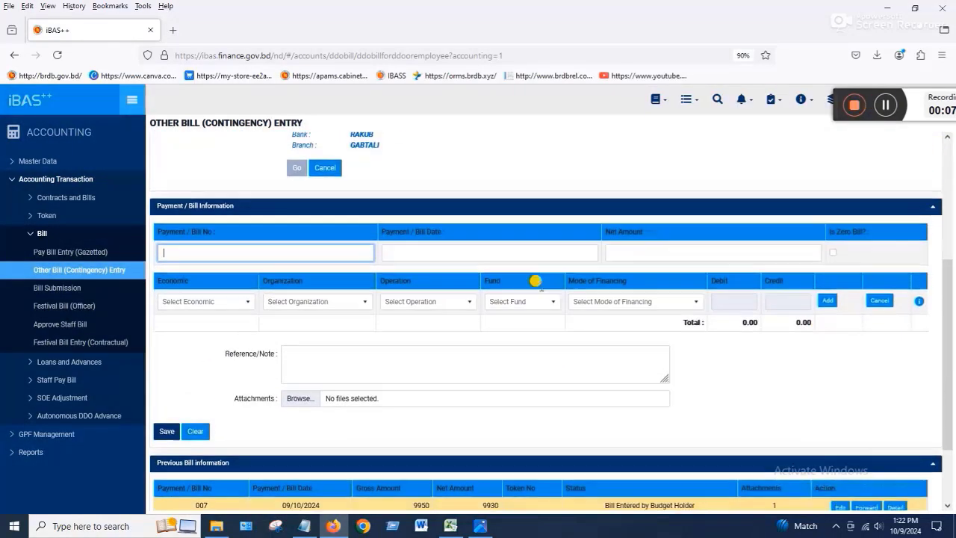
scroll(536, 281, "up", 1)
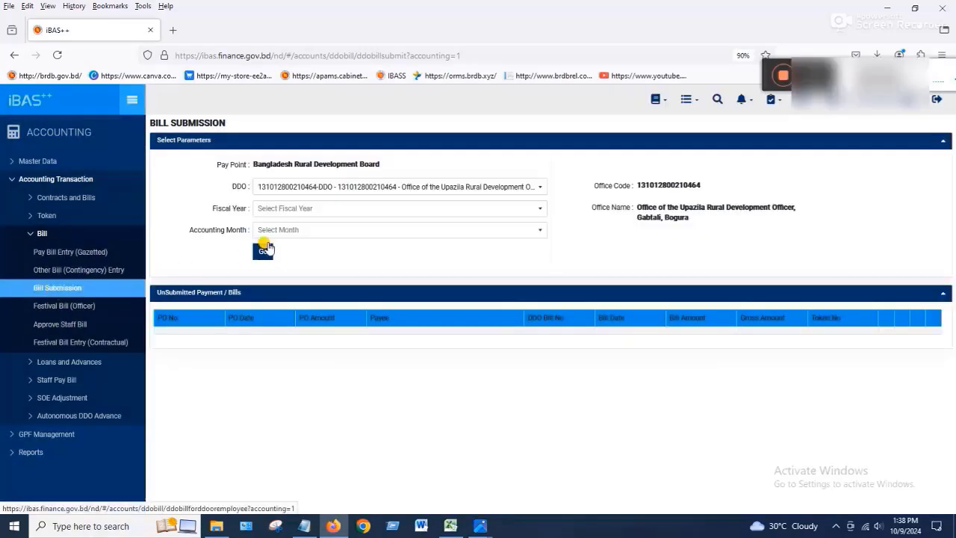
- Load the unsubmitted bills for fiscal year 2024-25 and accounting month 04-October 2024, and submit the first listed bill
left_click(285, 208)
left_click(278, 263)
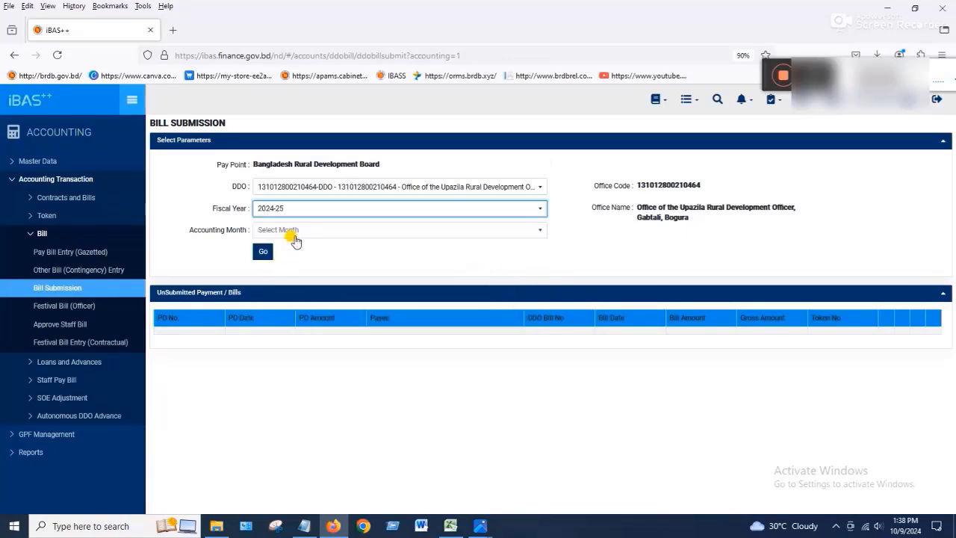
left_click(298, 231)
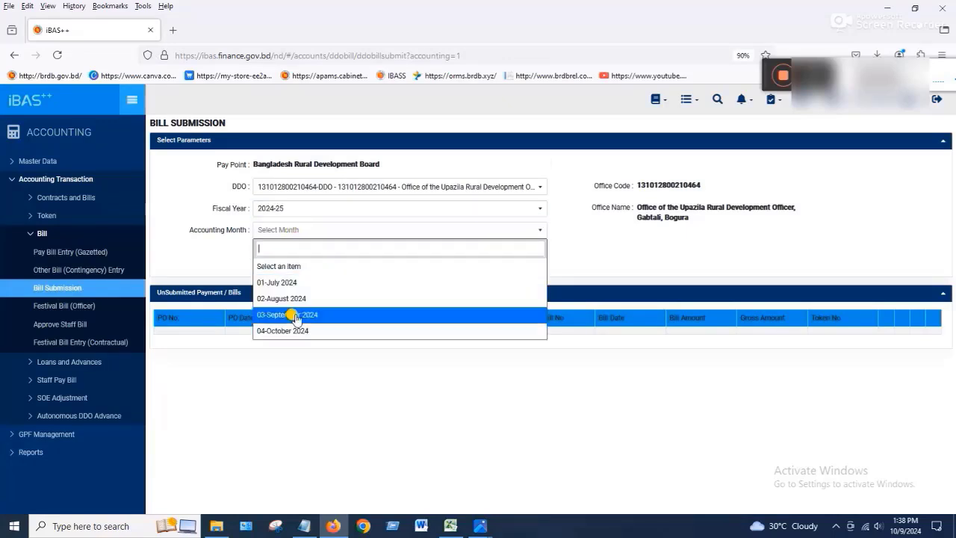
left_click(284, 330)
left_click(263, 254)
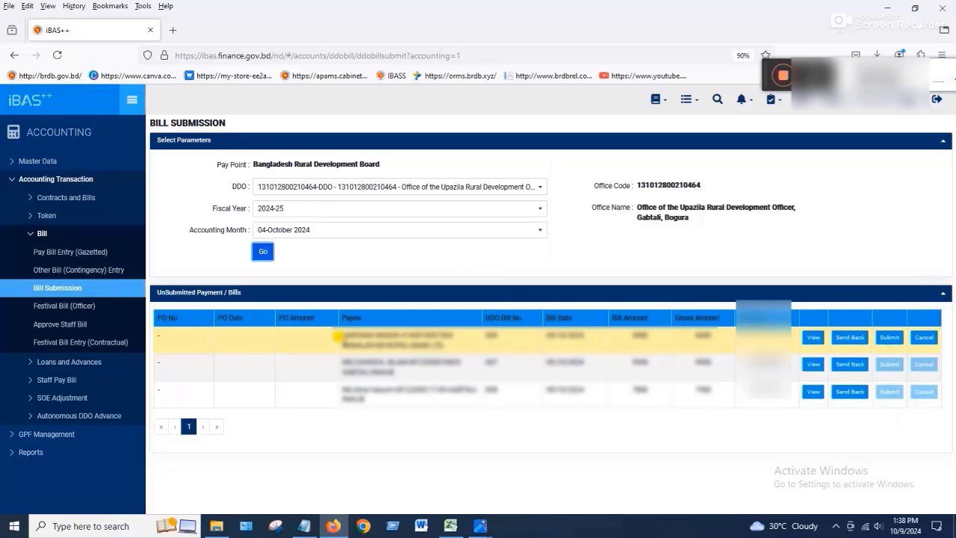
left_click(889, 337)
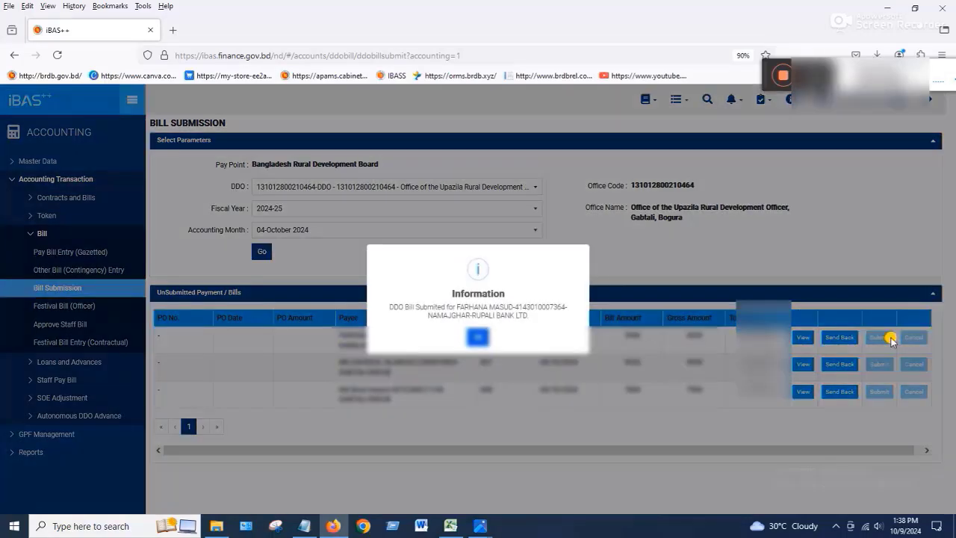
left_click(478, 339)
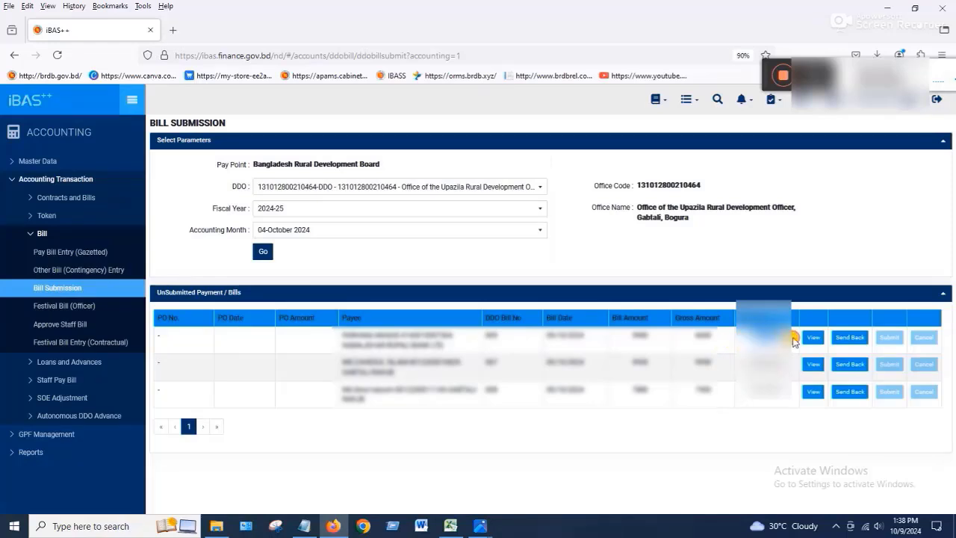
left_click_drag(762, 76, 699, 90)
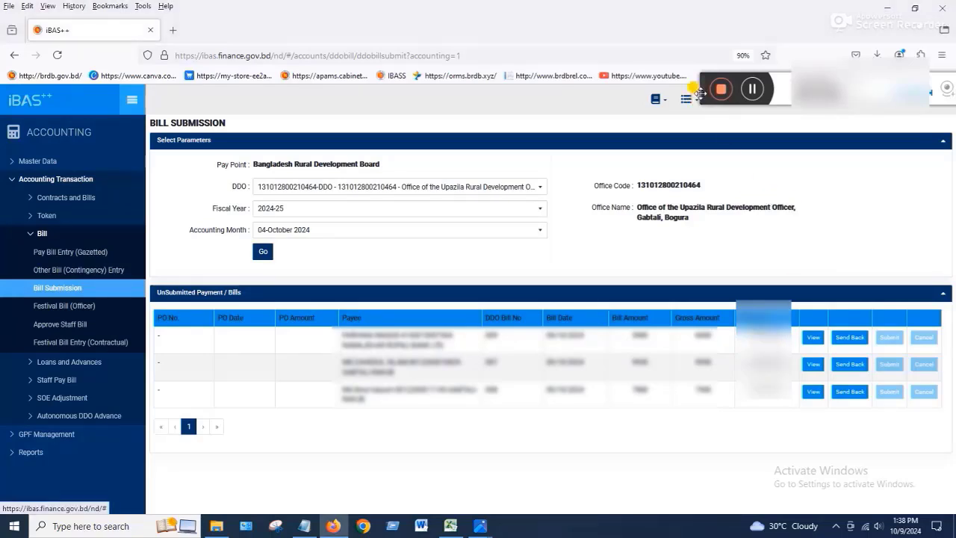
left_click_drag(700, 91, 713, 91)
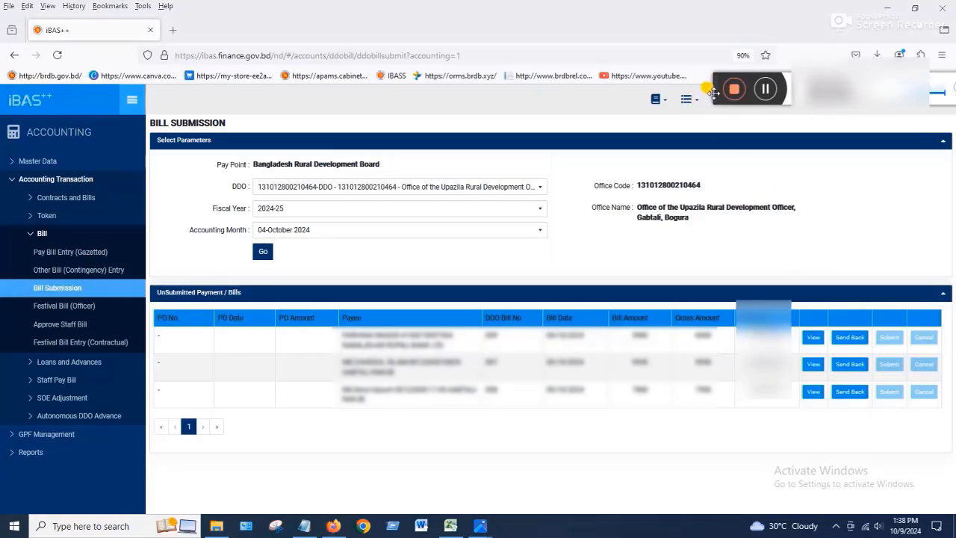
left_click(765, 89)
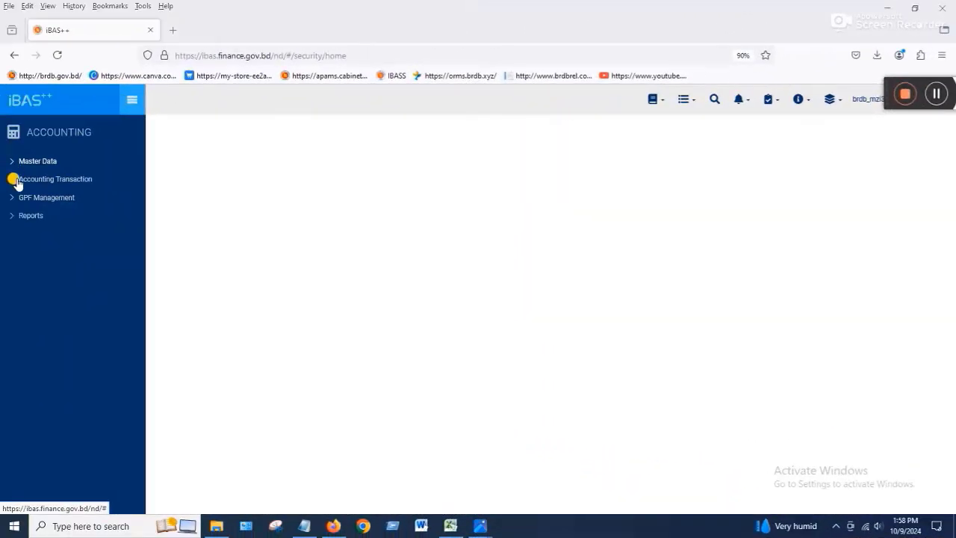
- Open Bill Approval & Posting and load the bills pending approval for fiscal year 2024-25, accounting month 04-October 2024
left_click(16, 180)
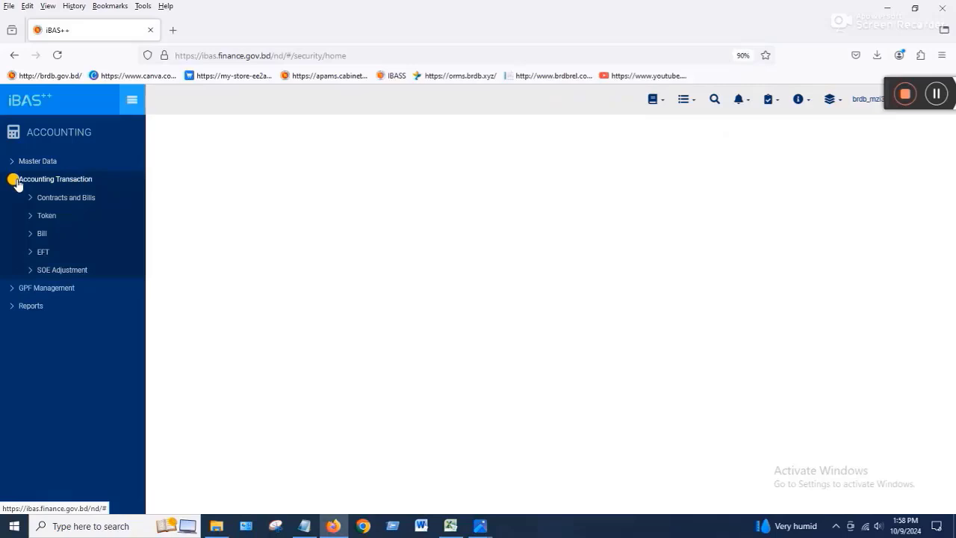
left_click(39, 233)
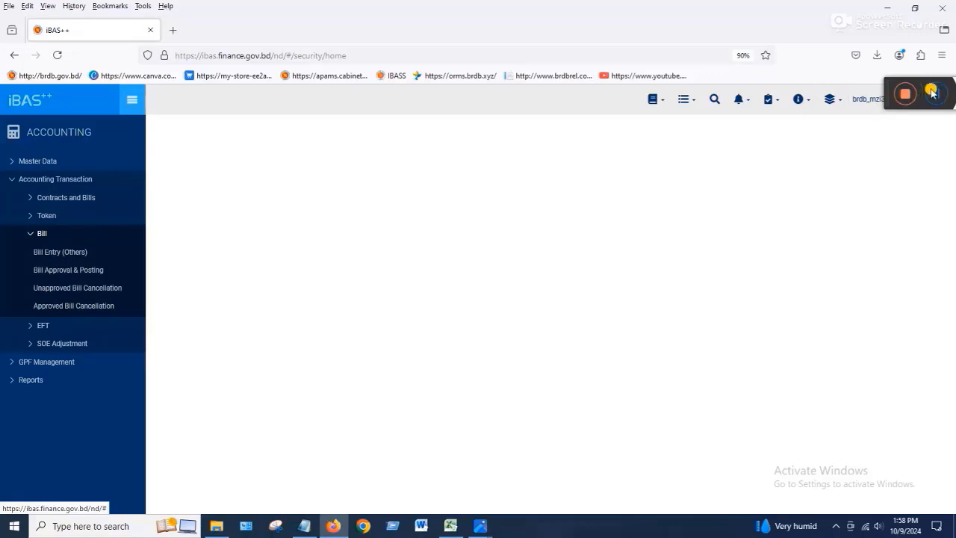
left_click(65, 271)
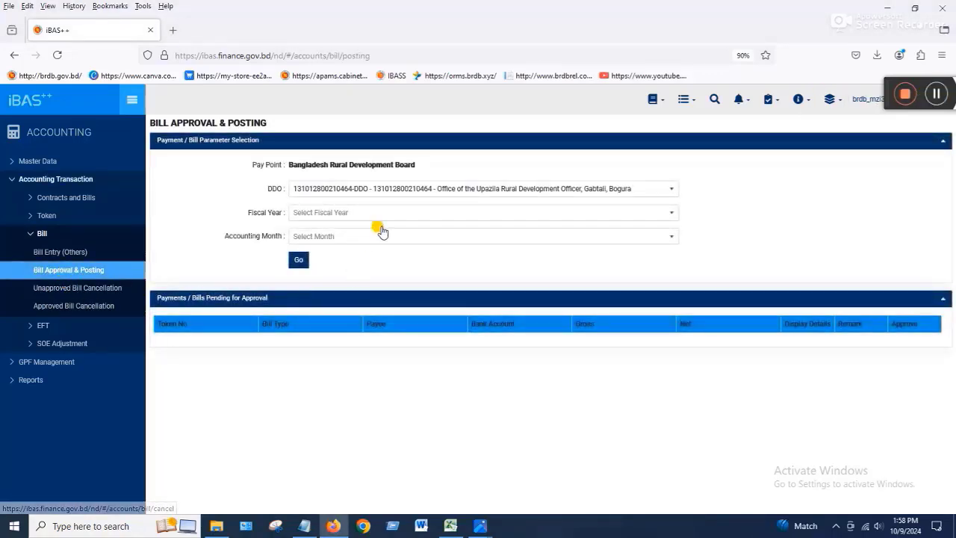
left_click(383, 215)
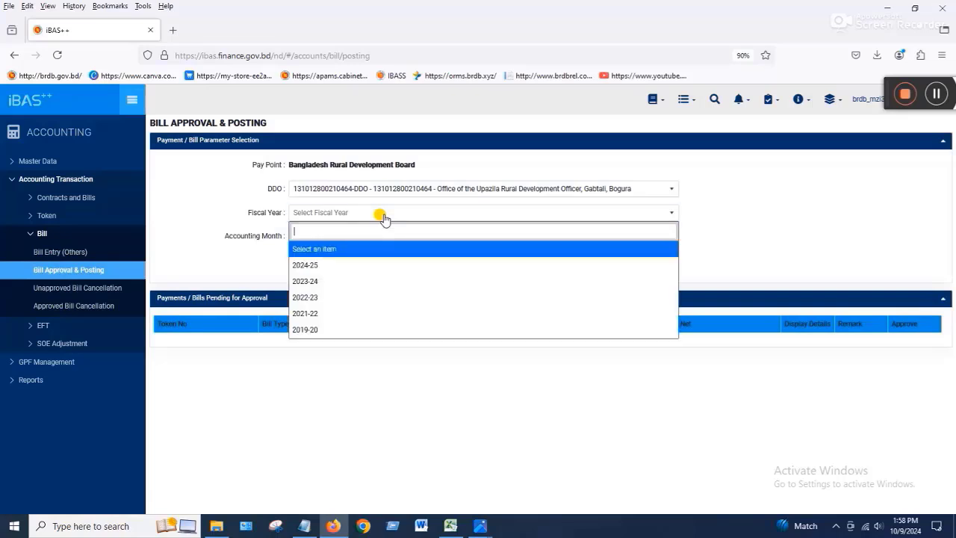
left_click(338, 270)
left_click(346, 239)
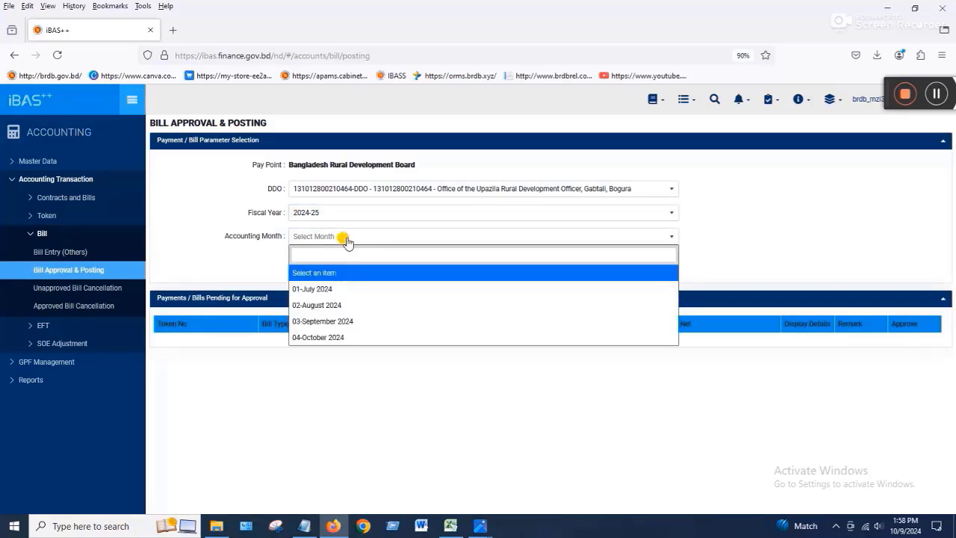
left_click(324, 336)
left_click(298, 258)
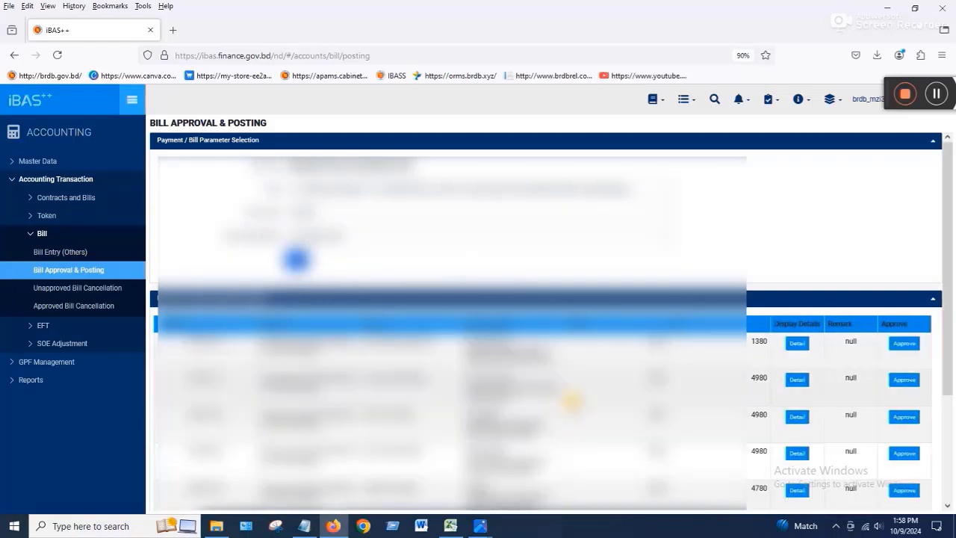
- Approve the last bill in the list of bills pending for approval
scroll(598, 399, "down", 3)
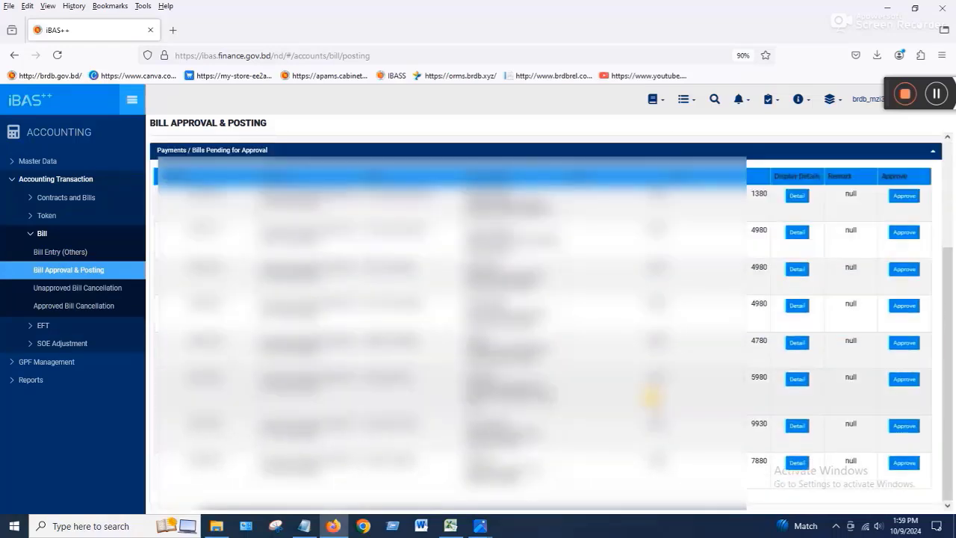
scroll(651, 397, "up", 1)
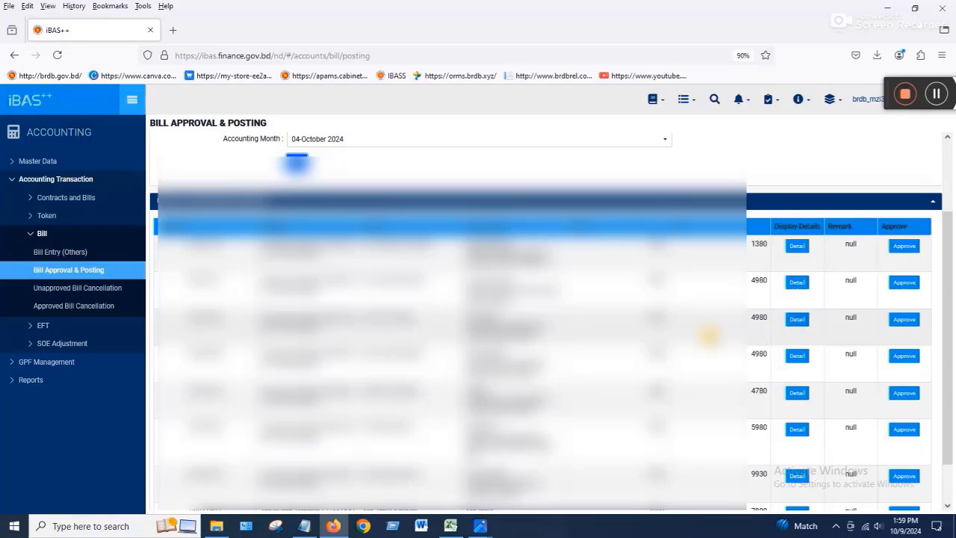
scroll(708, 335, "down", 1)
left_click(903, 465)
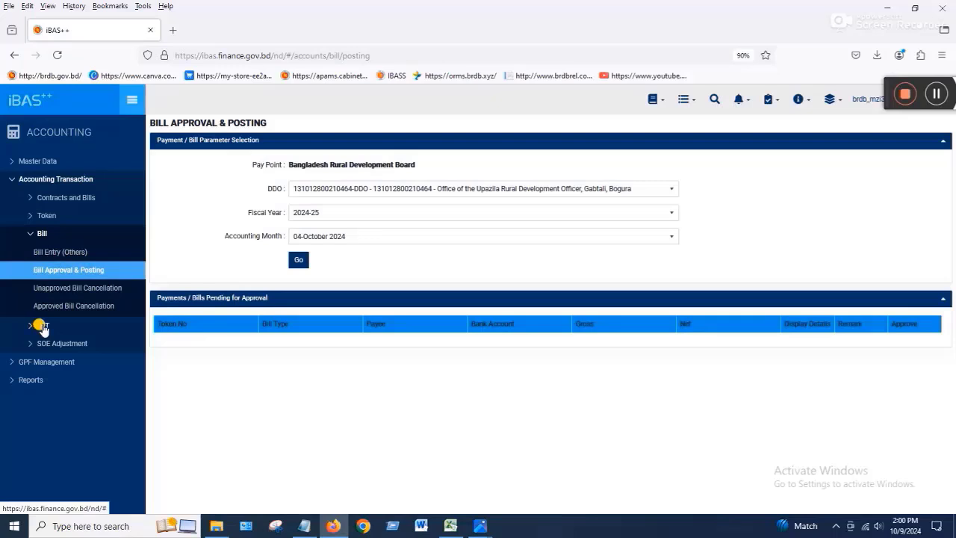
- Open EFT Order Entry (New) and load the pending EFT orders for fiscal year 2024-25 and month 04-October 2024
left_click(41, 325)
left_click(45, 321)
left_click(61, 270)
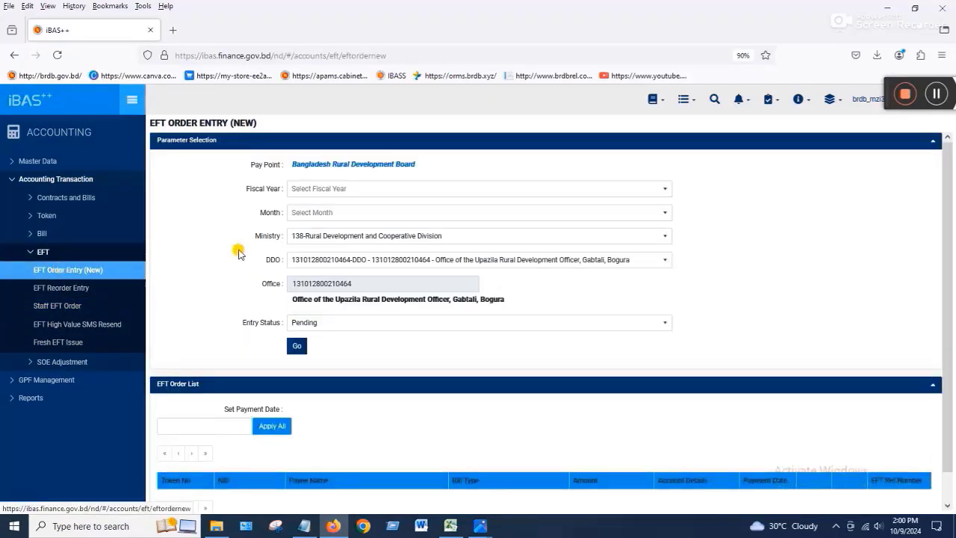
left_click(313, 188)
left_click(316, 240)
left_click(322, 213)
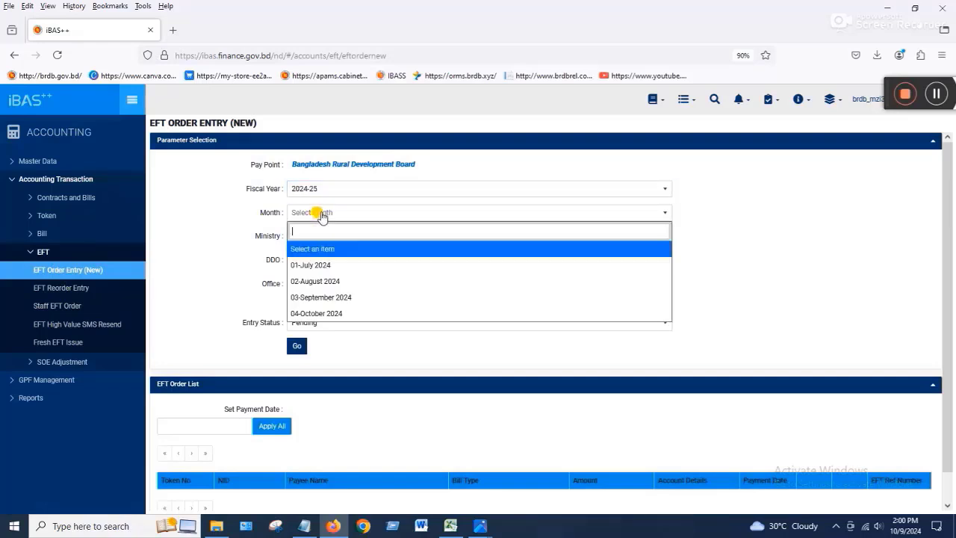
left_click(317, 313)
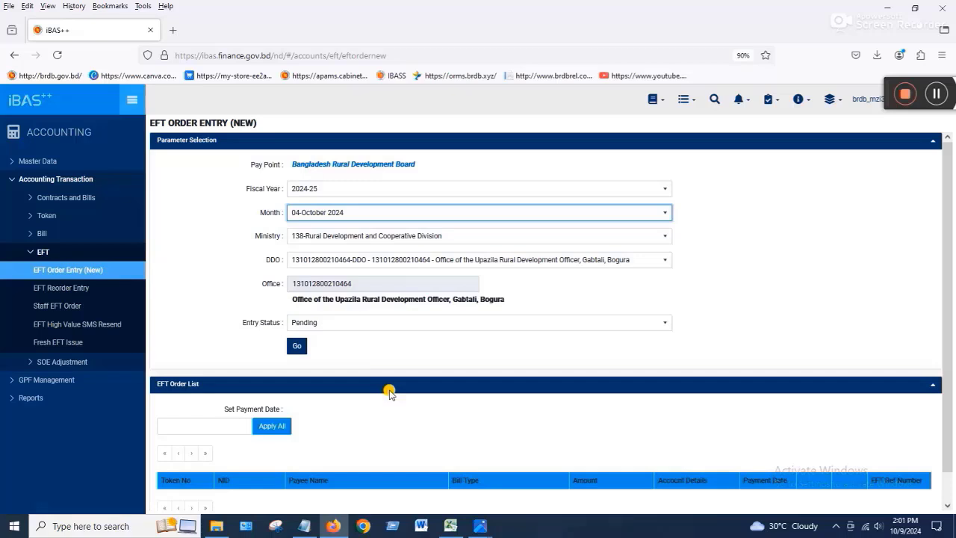
left_click(295, 346)
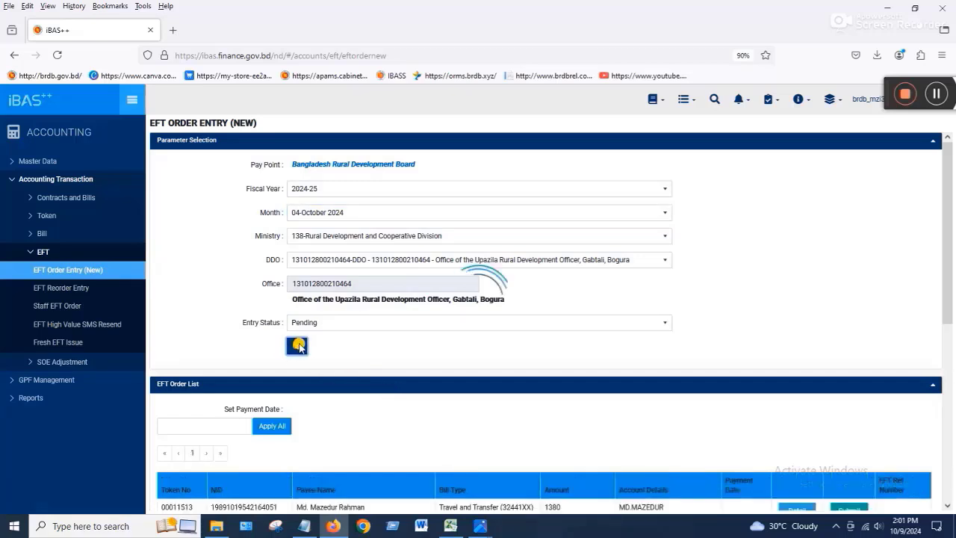
- Set the payment date to 09/10/2024 and apply it to all pending orders in the EFT order list
scroll(413, 367, "down", 5)
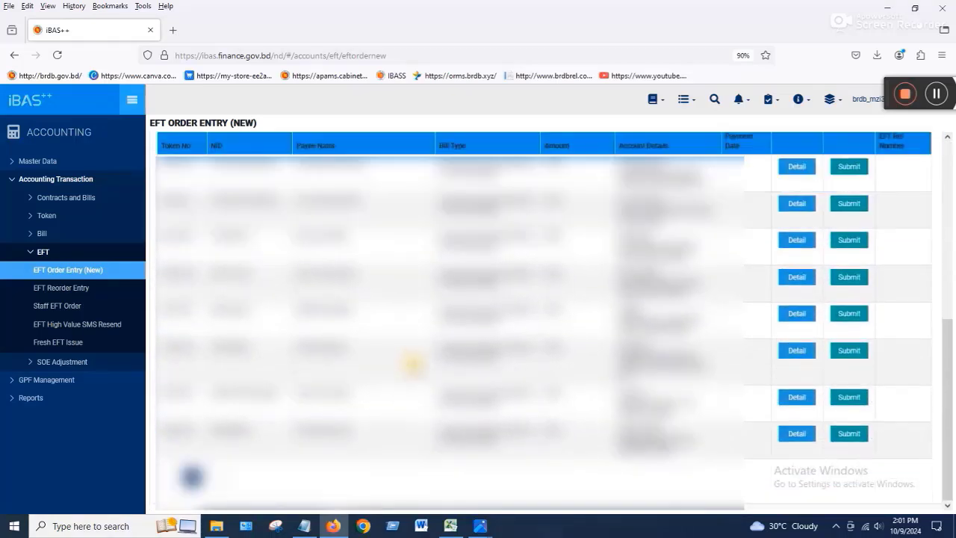
scroll(413, 365, "up", 2)
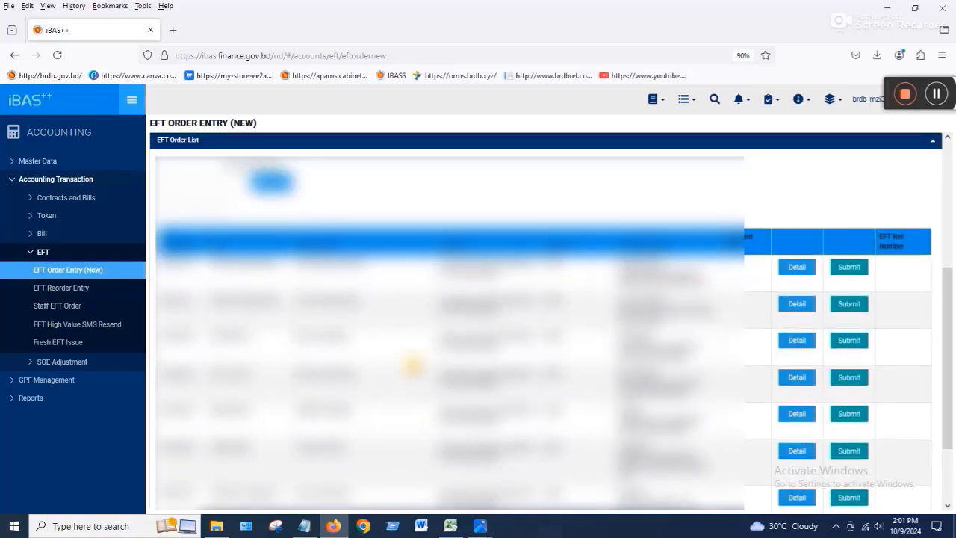
scroll(413, 366, "down", 2)
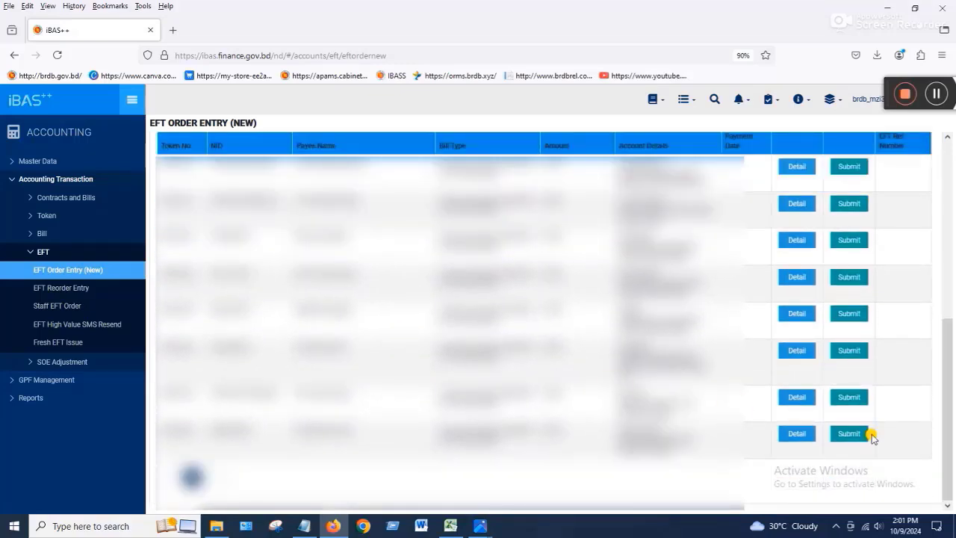
left_click(215, 332)
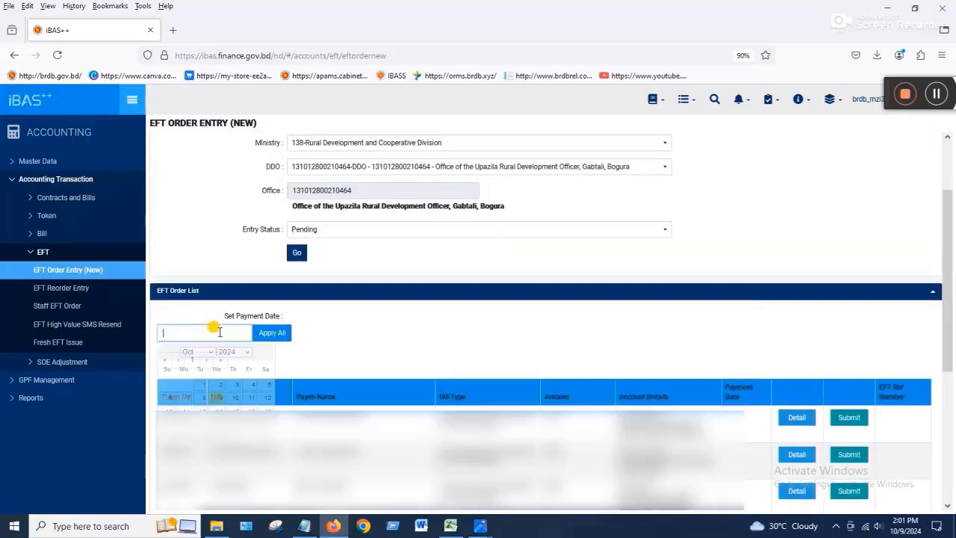
left_click(215, 397)
left_click(261, 332)
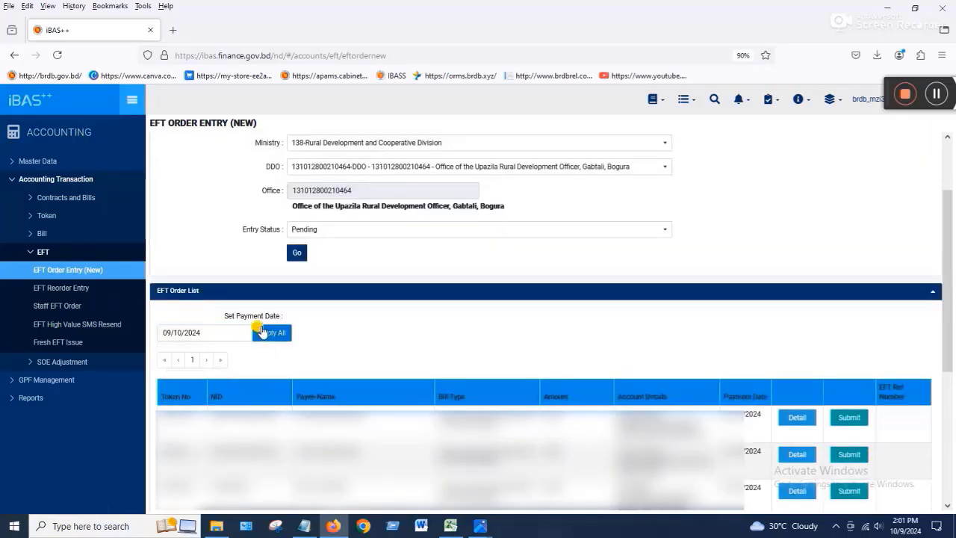
- Submit the last two EFT orders in the list, starting with the bottom one and acknowledging each confirmation
scroll(736, 374, "up", 1)
scroll(736, 374, "down", 5)
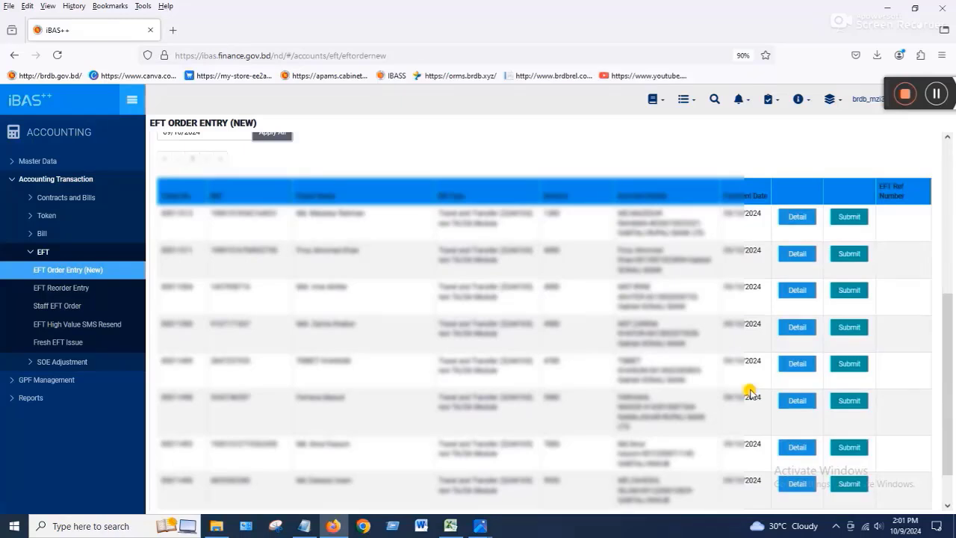
scroll(749, 390, "down", 2)
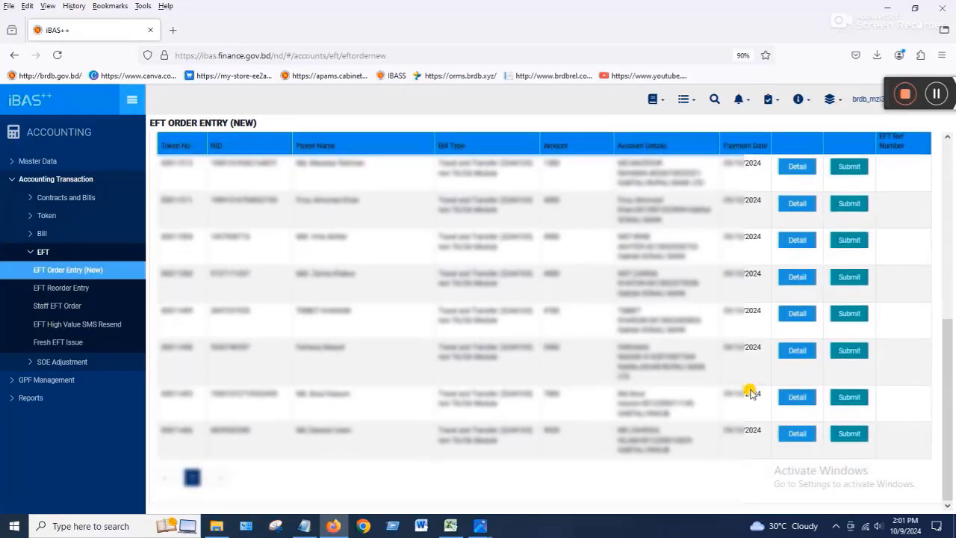
left_click(851, 435)
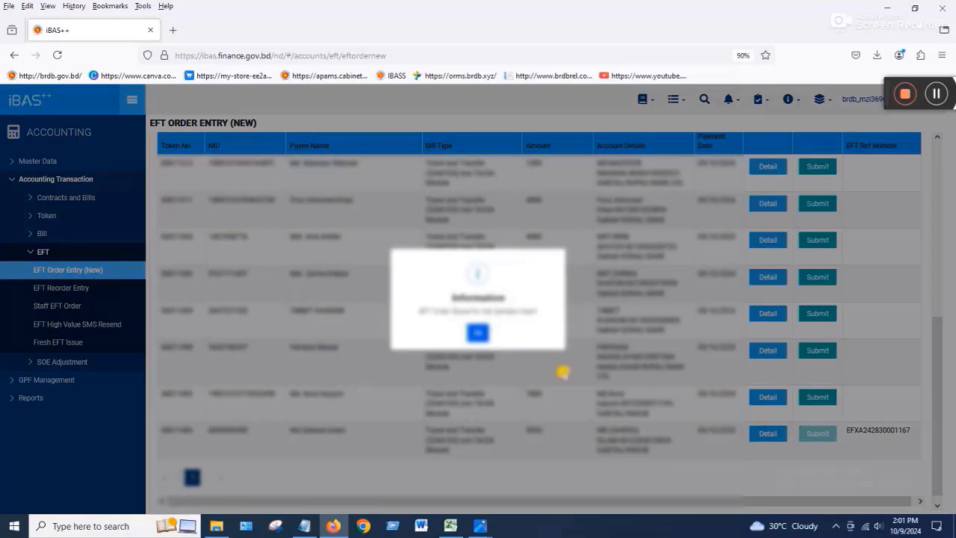
left_click(476, 326)
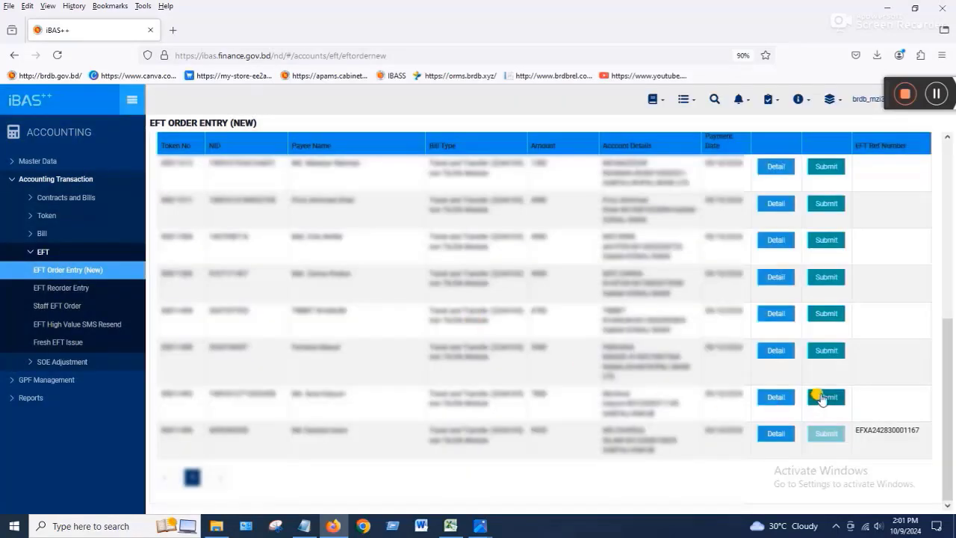
left_click(825, 395)
left_click(476, 333)
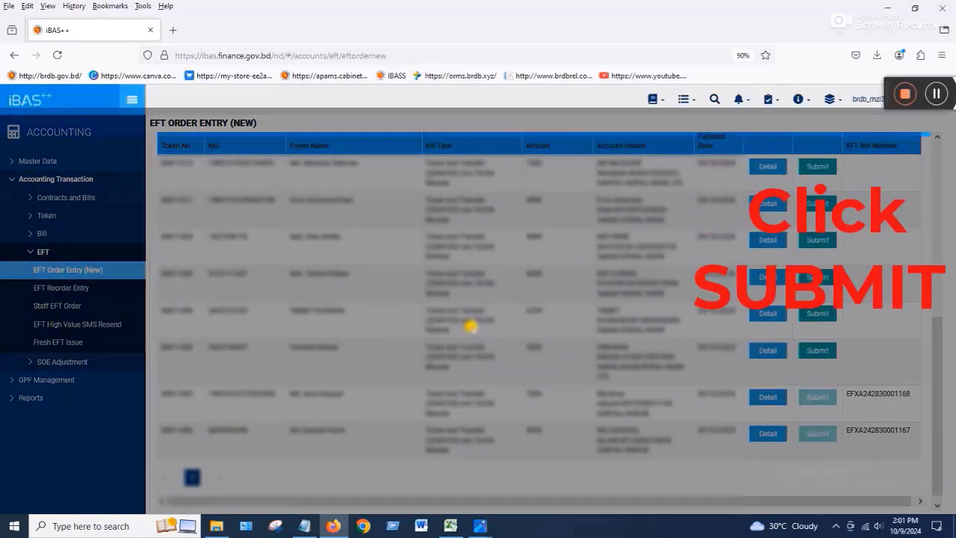
left_click_drag(920, 393, 855, 387)
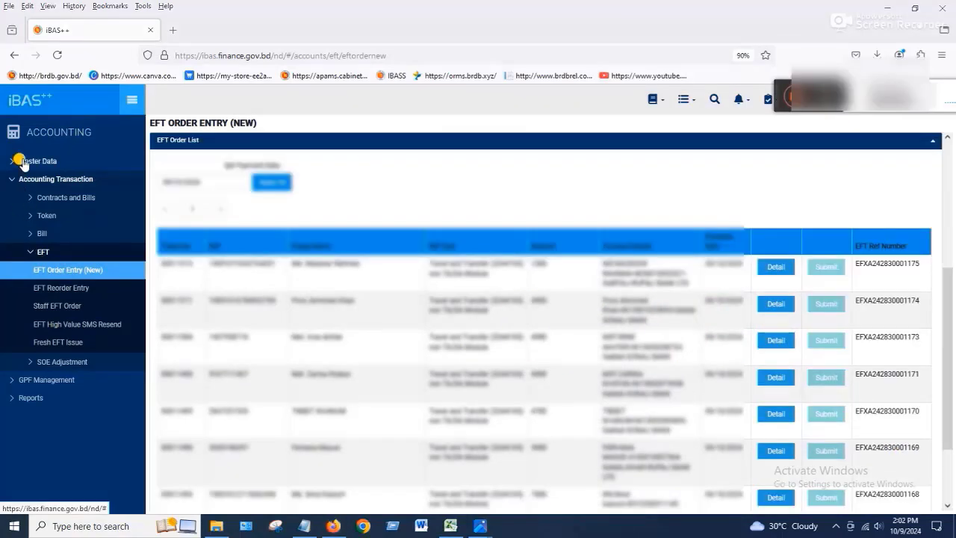
- Expand the Master Data section and leave EFT Order Entry for the Accounting home page
left_click(20, 161)
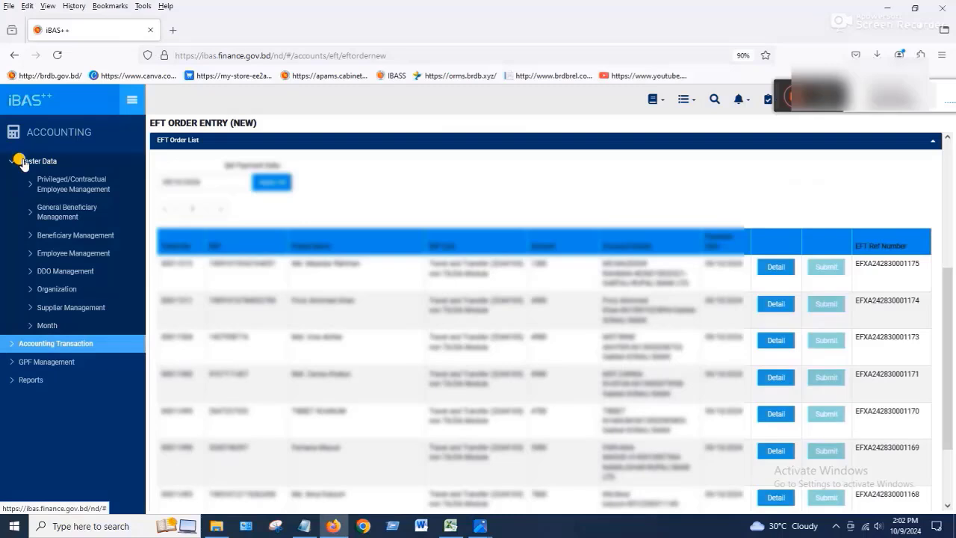
left_click(23, 137)
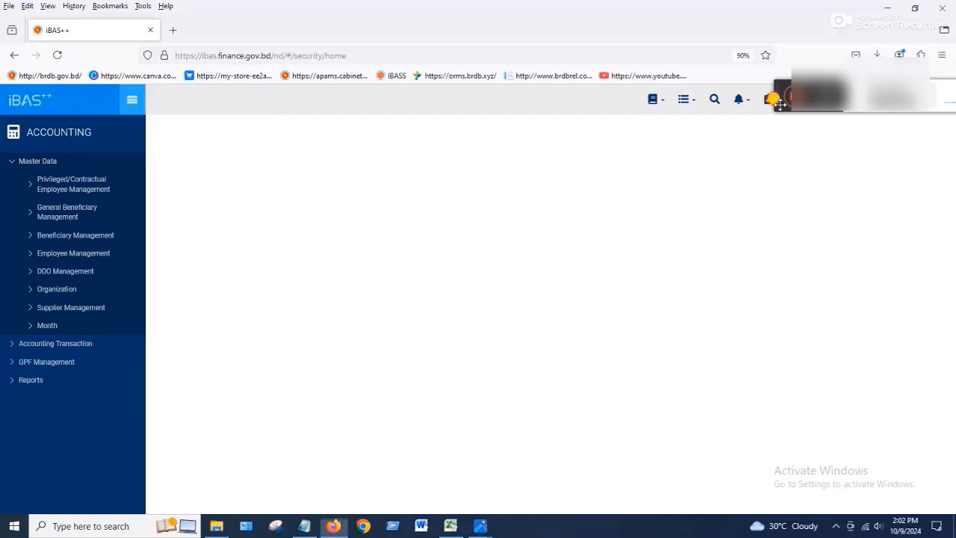
left_click_drag(780, 104, 881, 114)
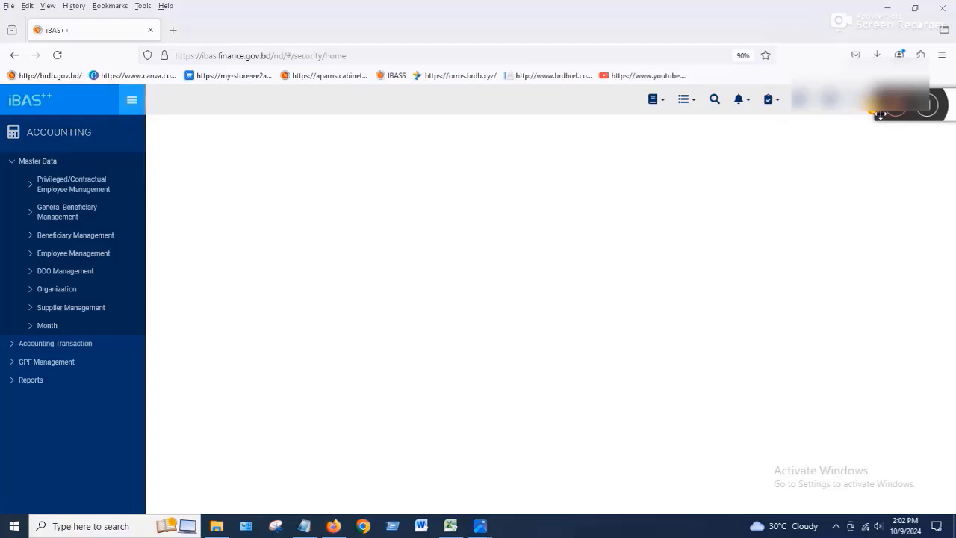